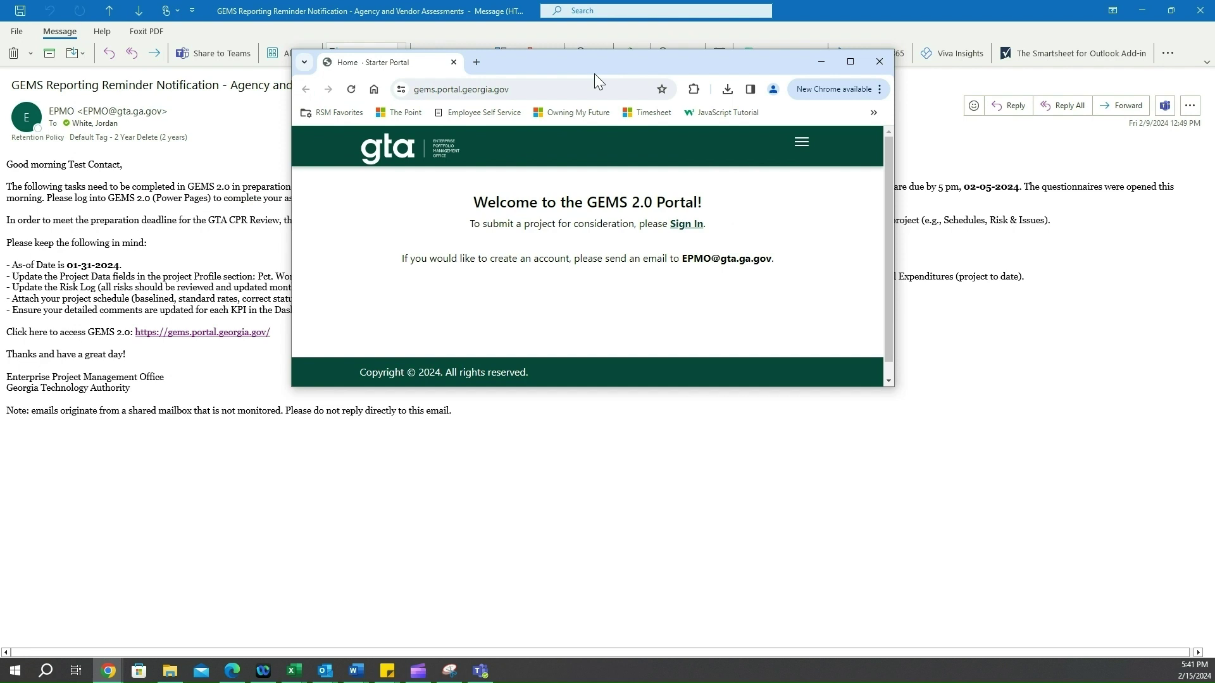
# - Maximize the GEMS 2.0 portal window and open its Azure AD B2C sign-in form
pyautogui.doubleClick(594, 73)
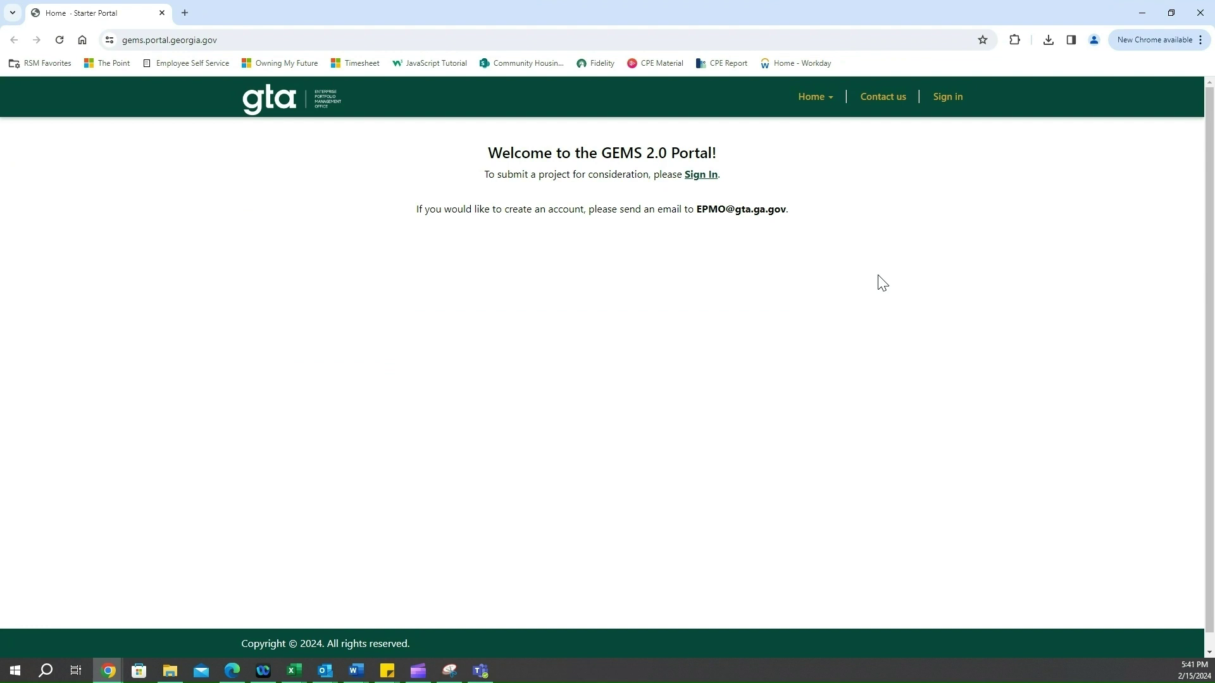
pyautogui.click(948, 116)
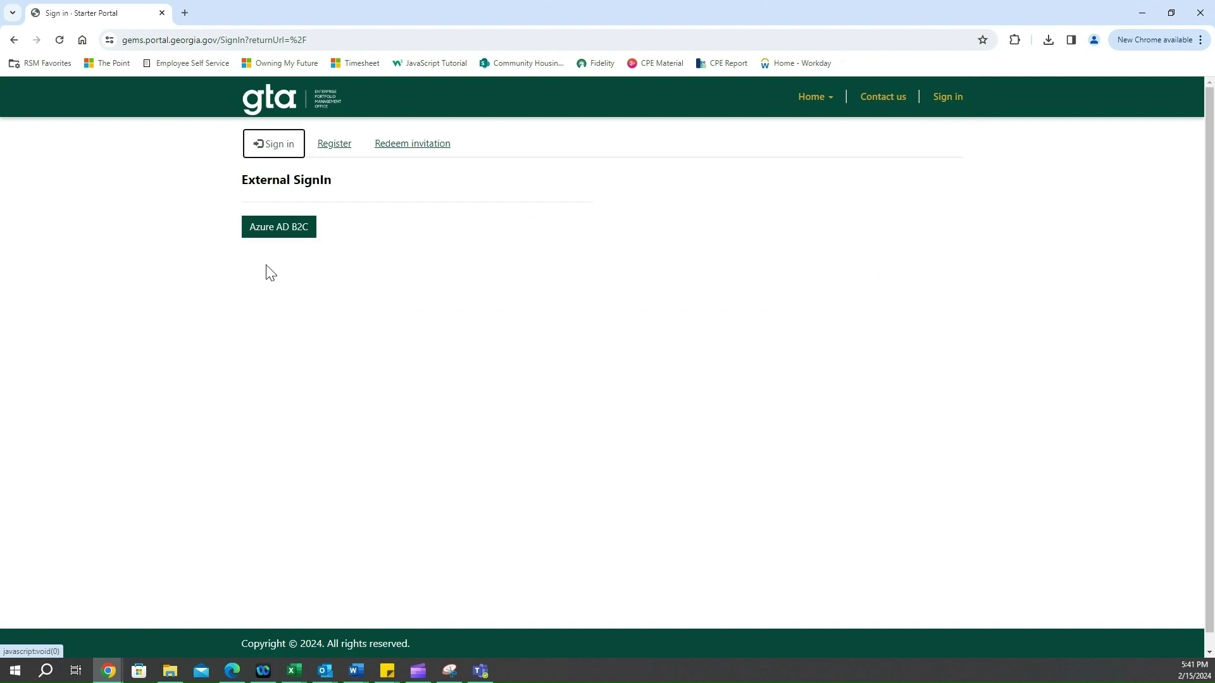
pyautogui.click(279, 228)
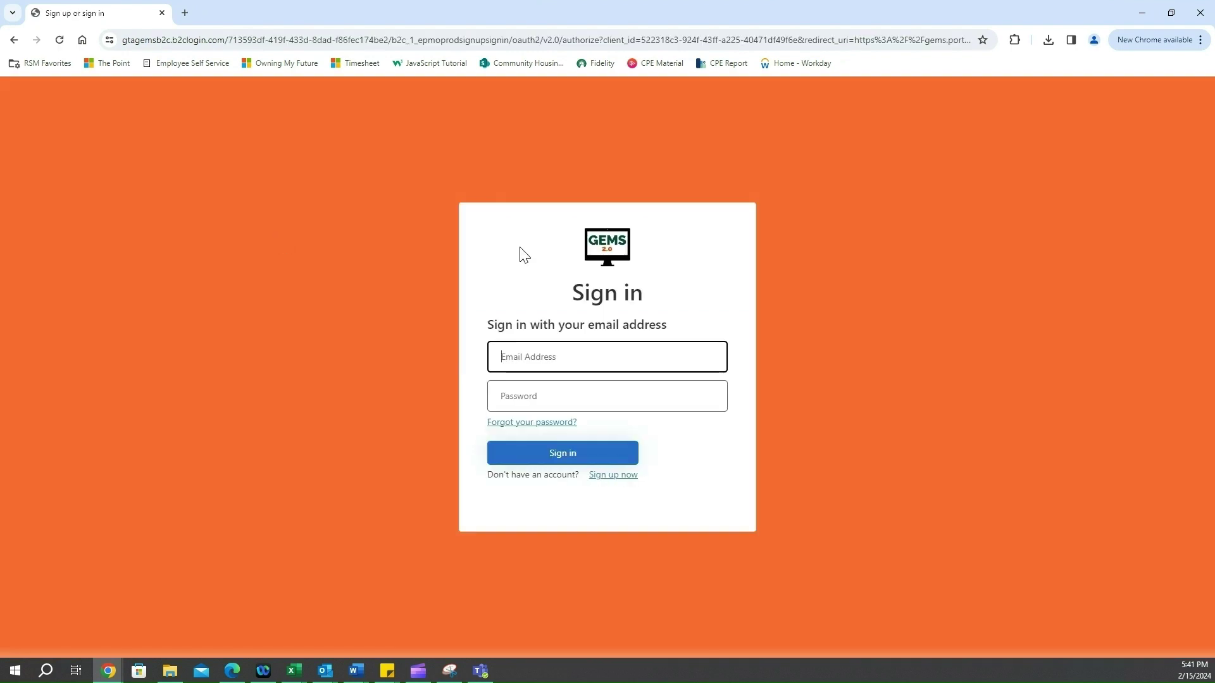
# - Sign in to the portal with the account's email address and password
pyautogui.write('jor')
pyautogui.click(590, 397)
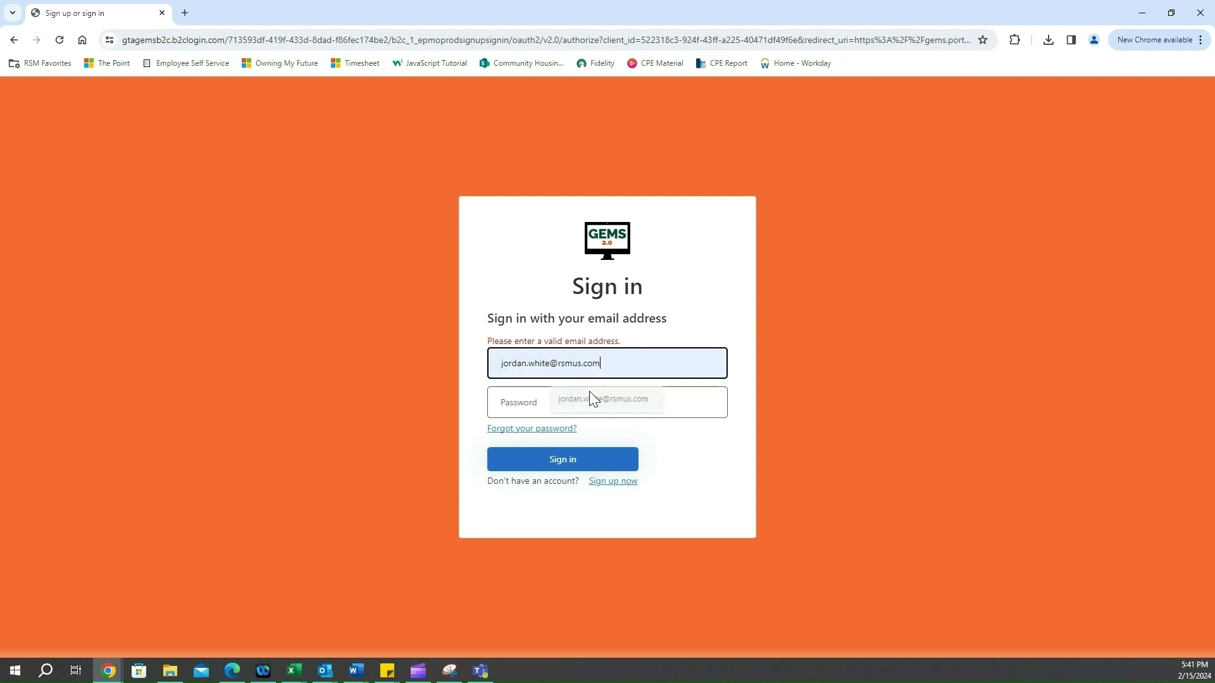
pyautogui.click(591, 400)
pyautogui.write('•••••')
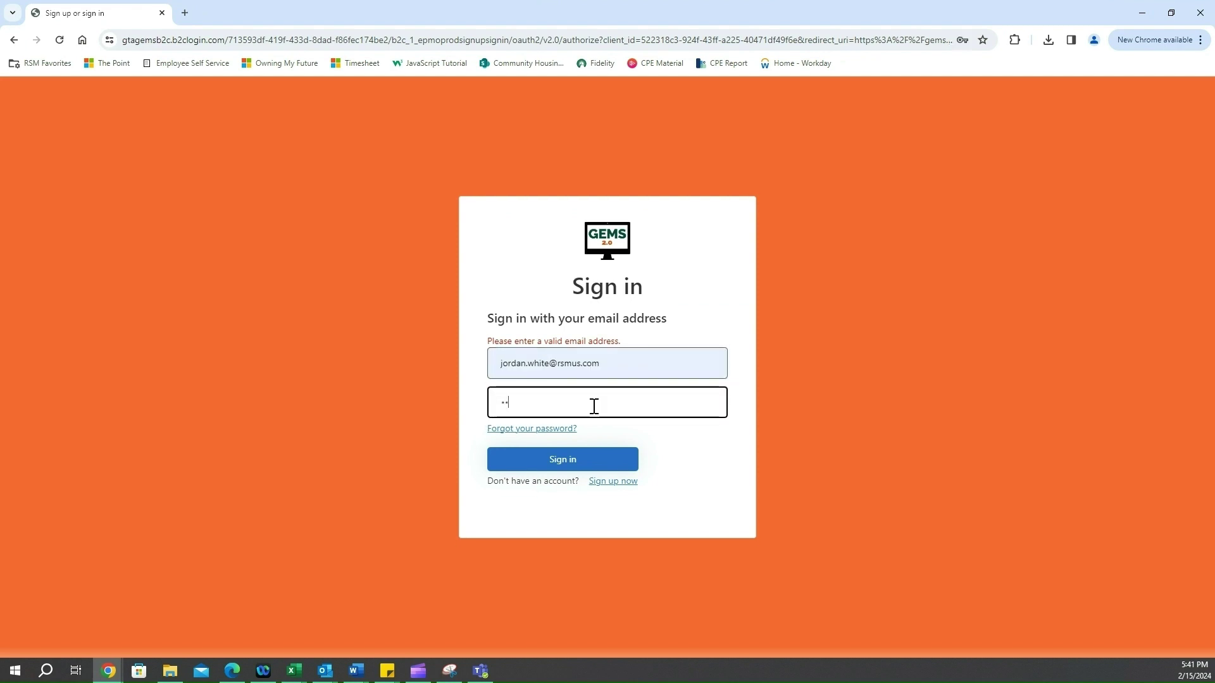
pyautogui.write('••••')
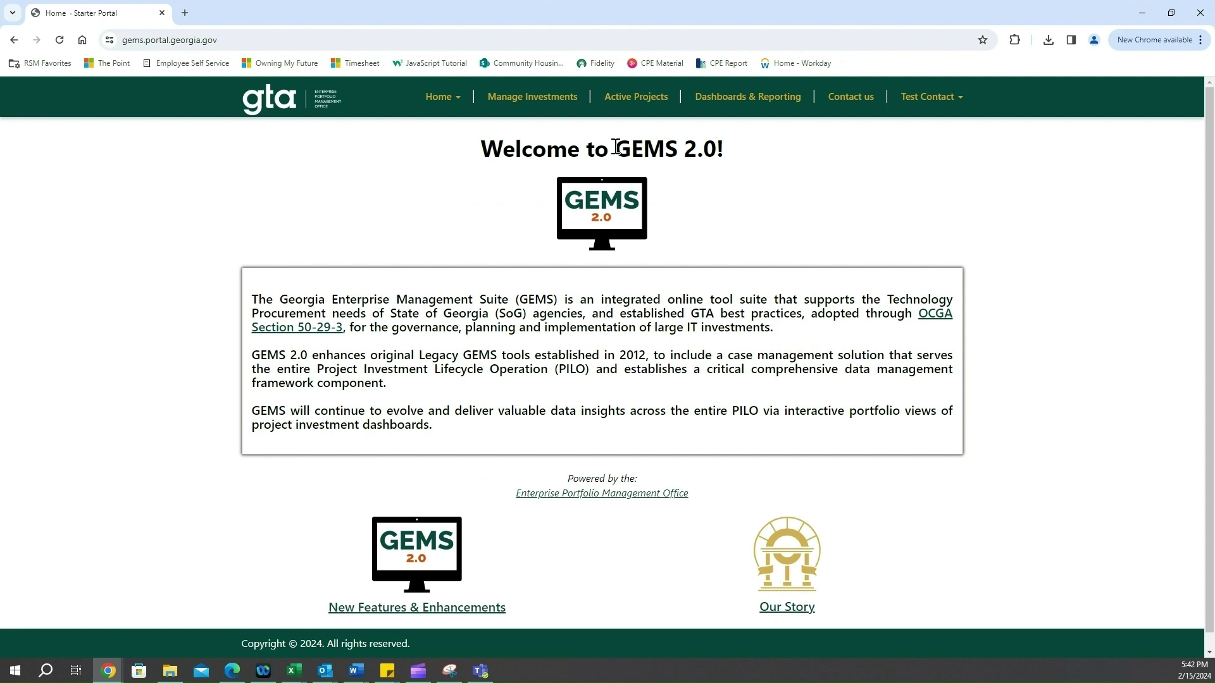
# - Open the active projects list and sort it by name in descending, then ascending order
pyautogui.click(637, 111)
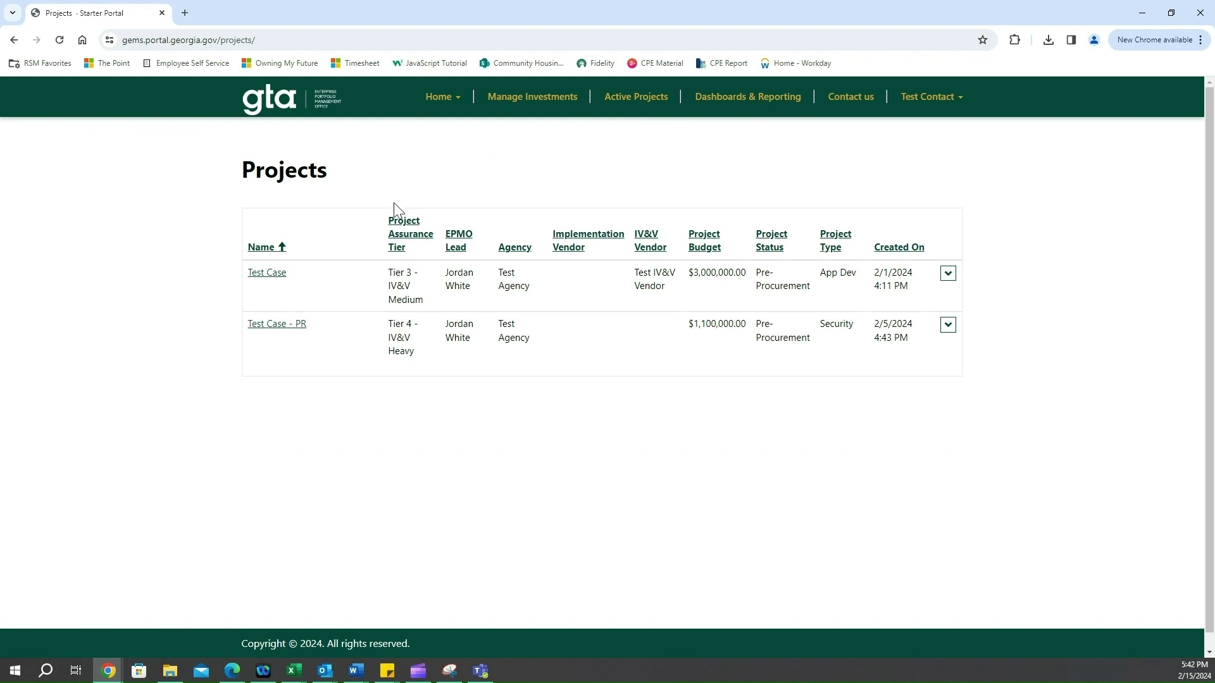
pyautogui.click(261, 248)
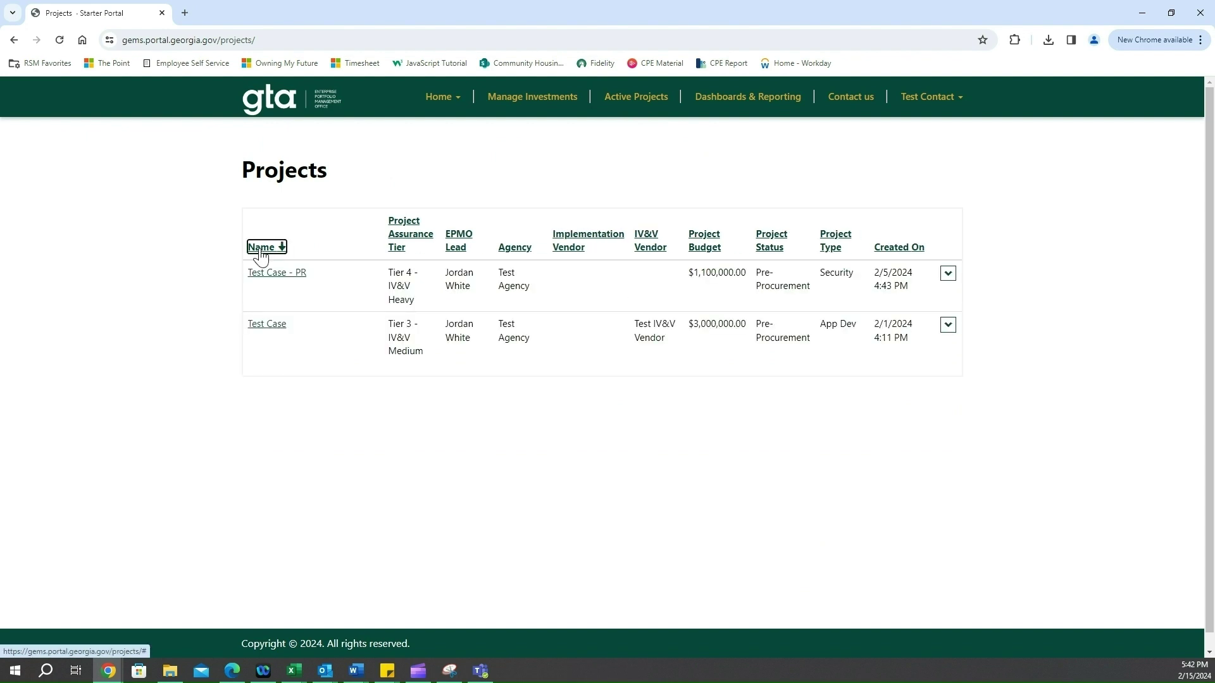
pyautogui.click(261, 250)
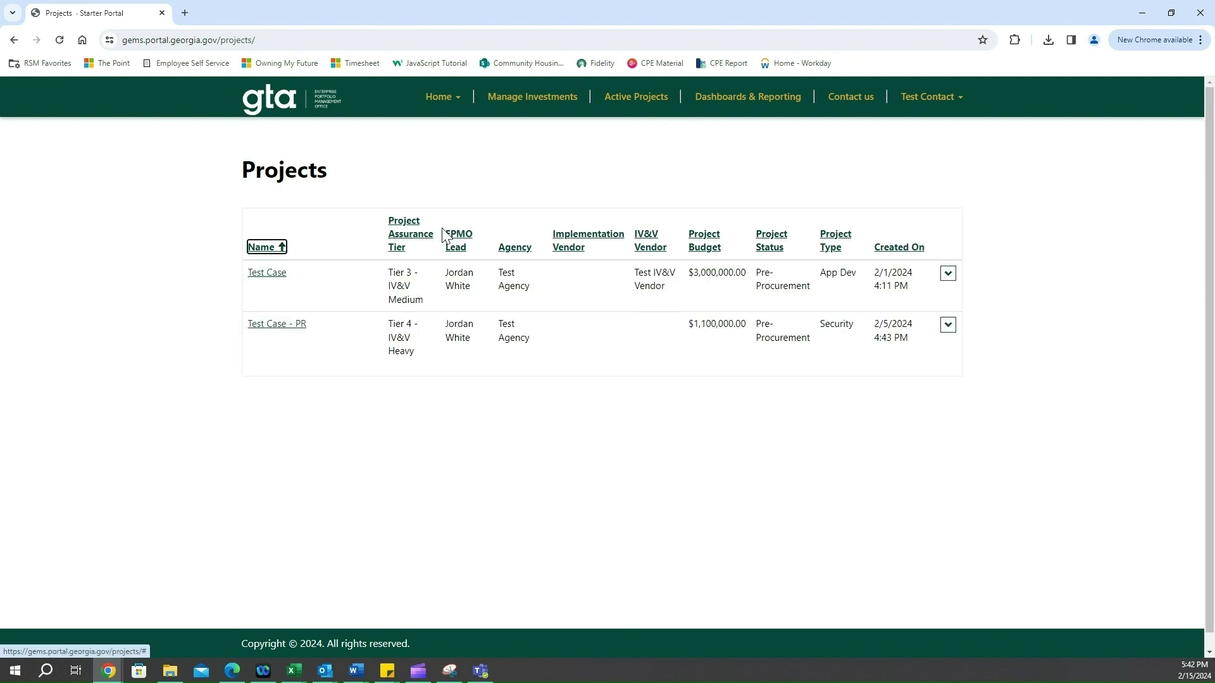
# - Open the Test Case - PR project and its March 2024 Assessment from the PM project assessments
pyautogui.click(264, 330)
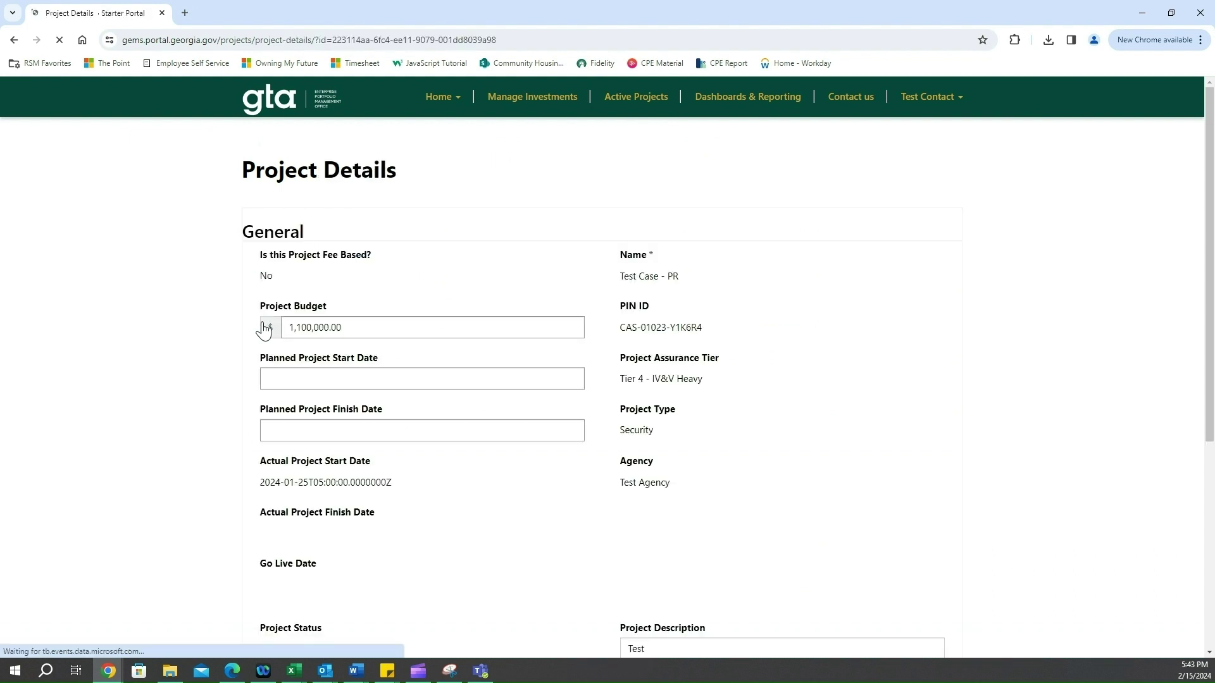
pyautogui.scroll(-1, 617, 214)
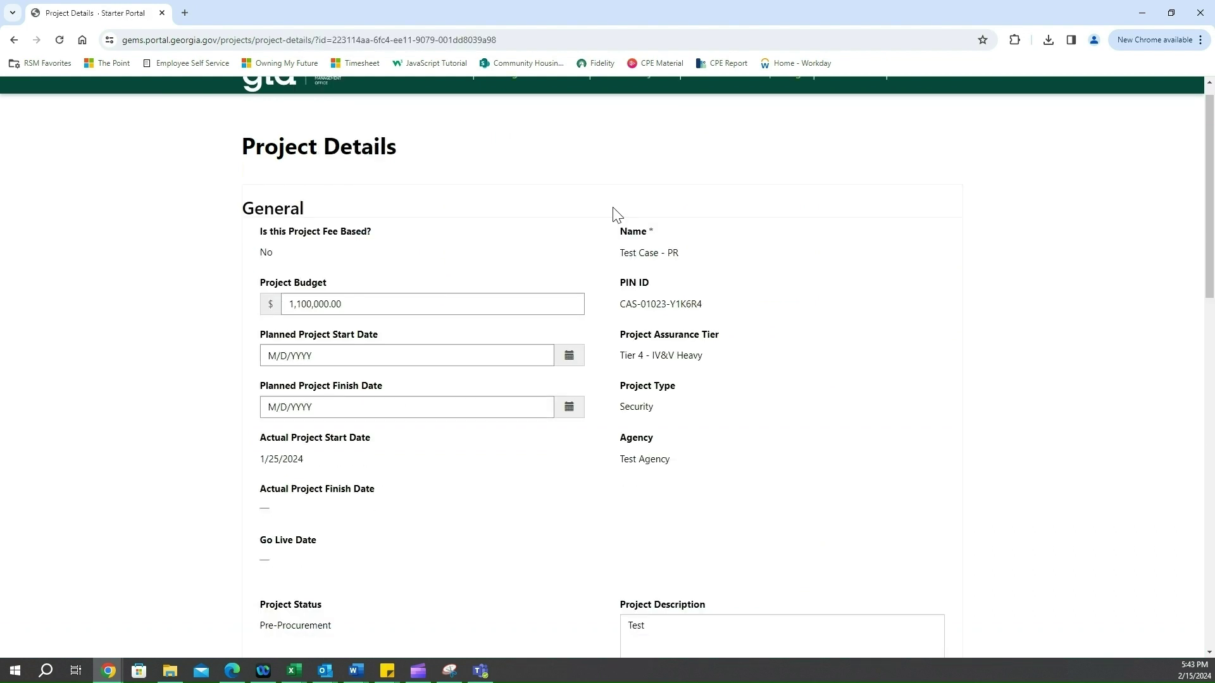
pyautogui.scroll(-3, 607, 215)
pyautogui.scroll(-2, 599, 219)
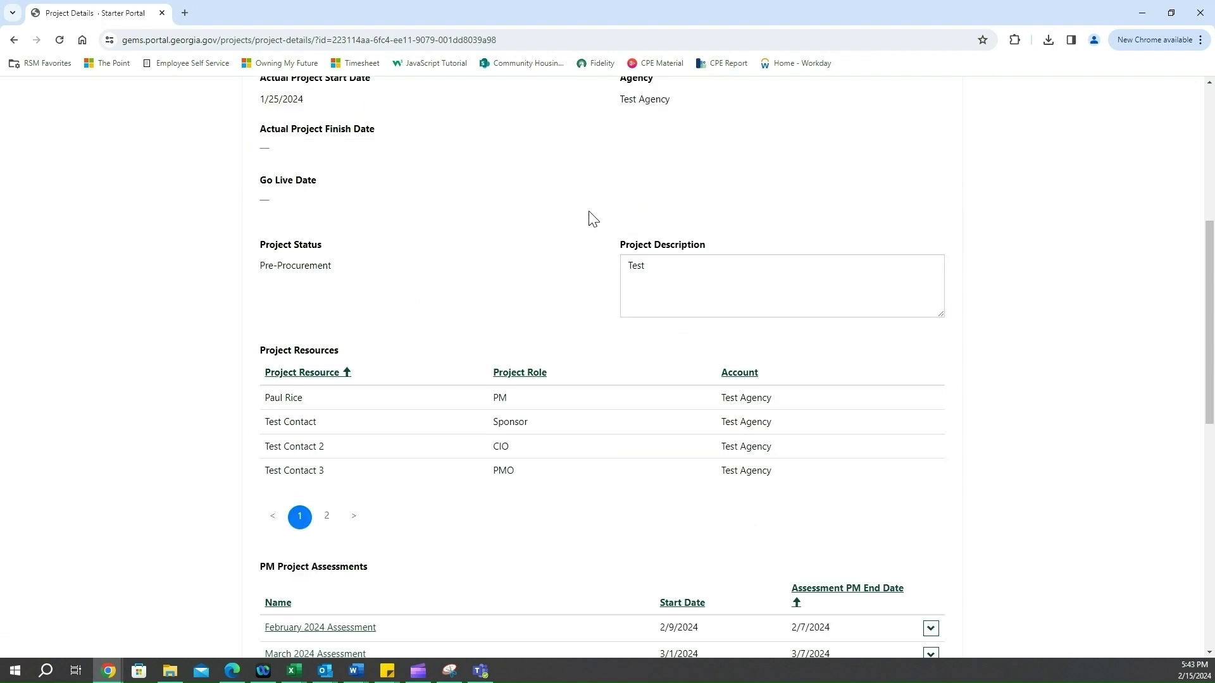
pyautogui.scroll(-2, 593, 218)
pyautogui.scroll(-1, 593, 219)
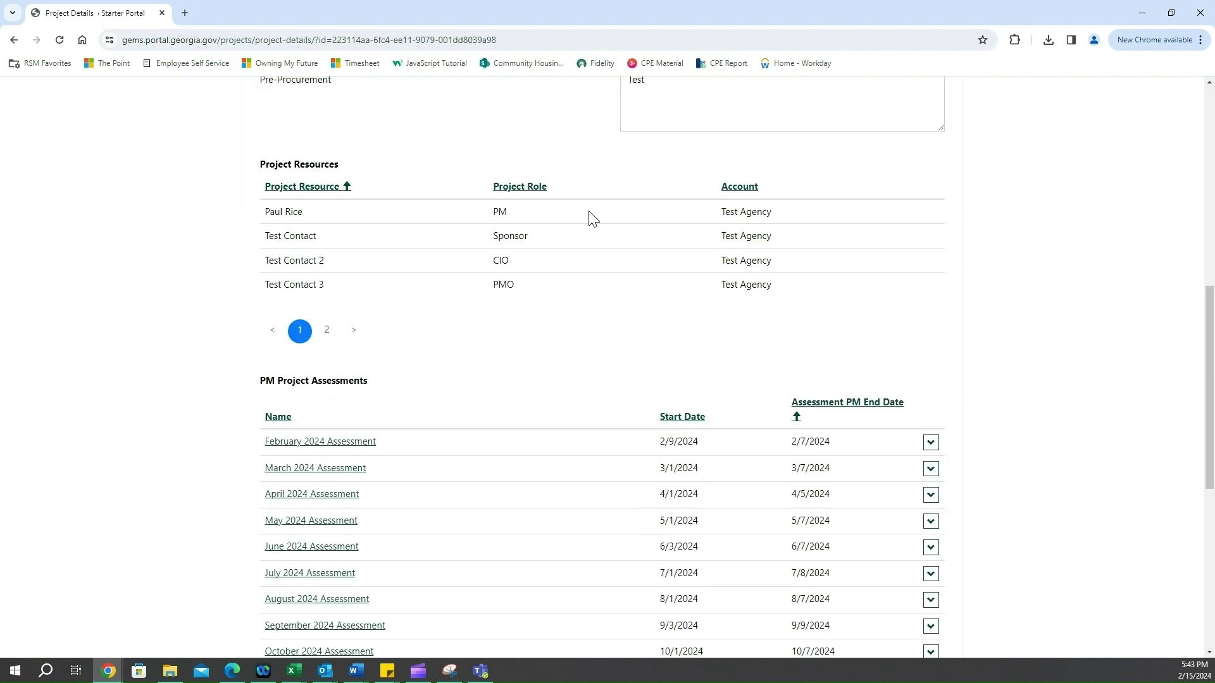
pyautogui.scroll(-1, 593, 219)
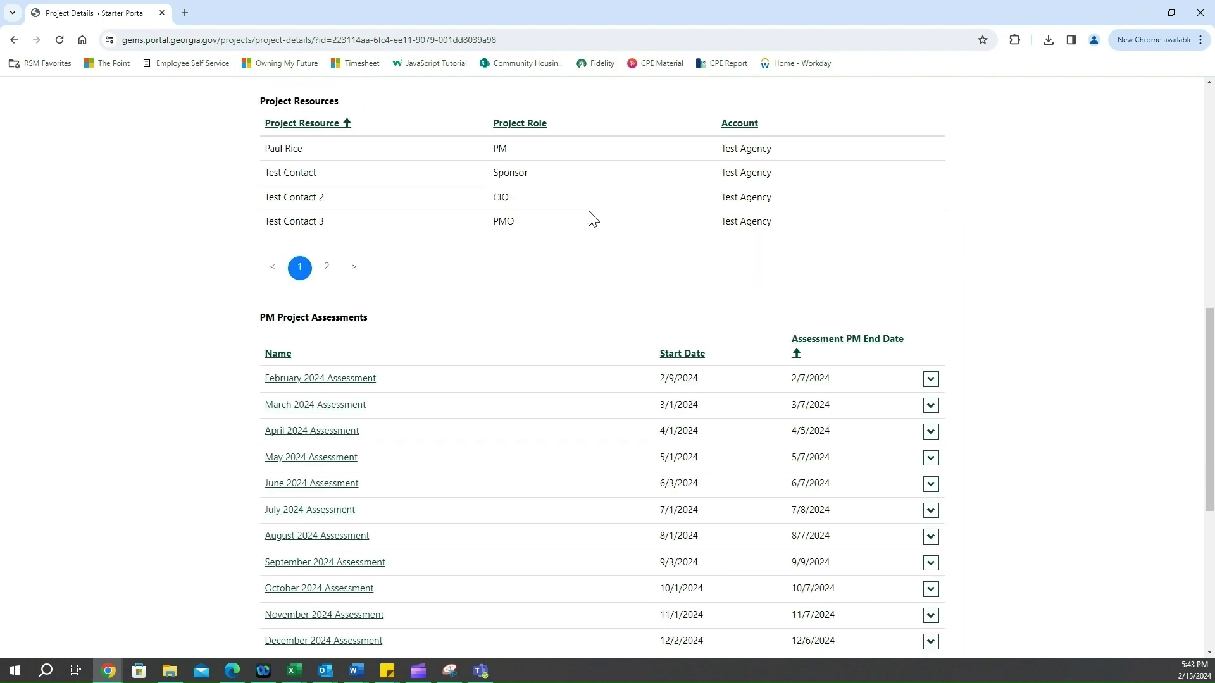
pyautogui.scroll(-1, 593, 219)
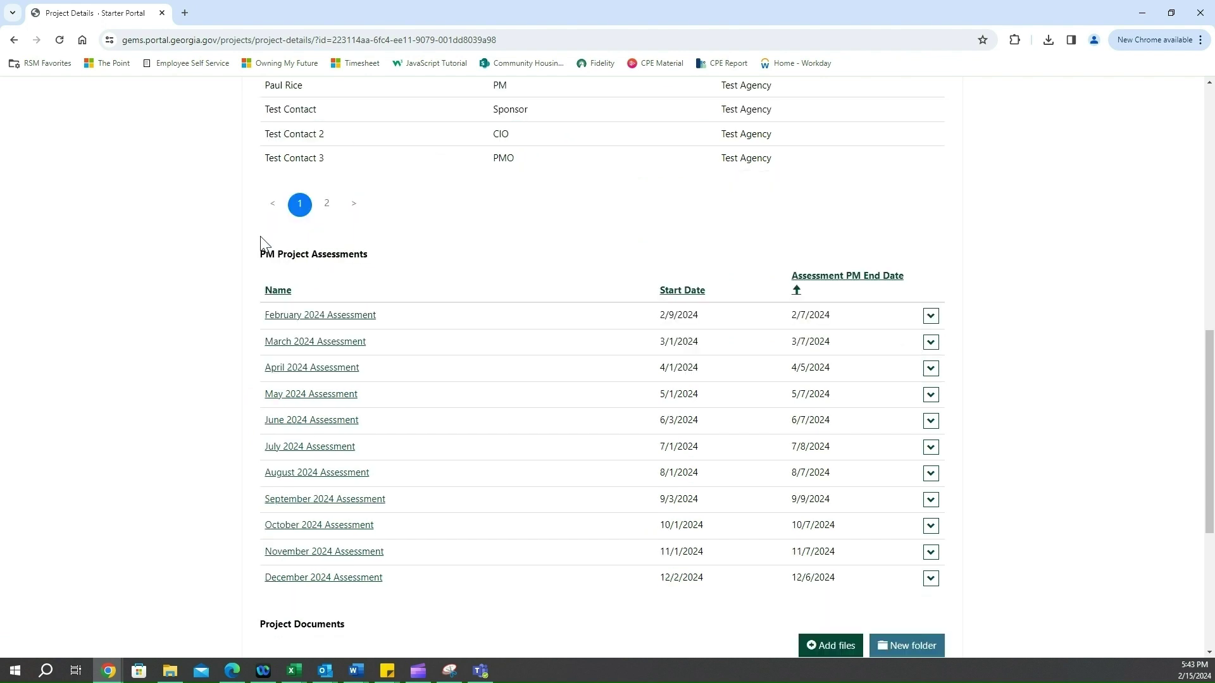
pyautogui.click(295, 350)
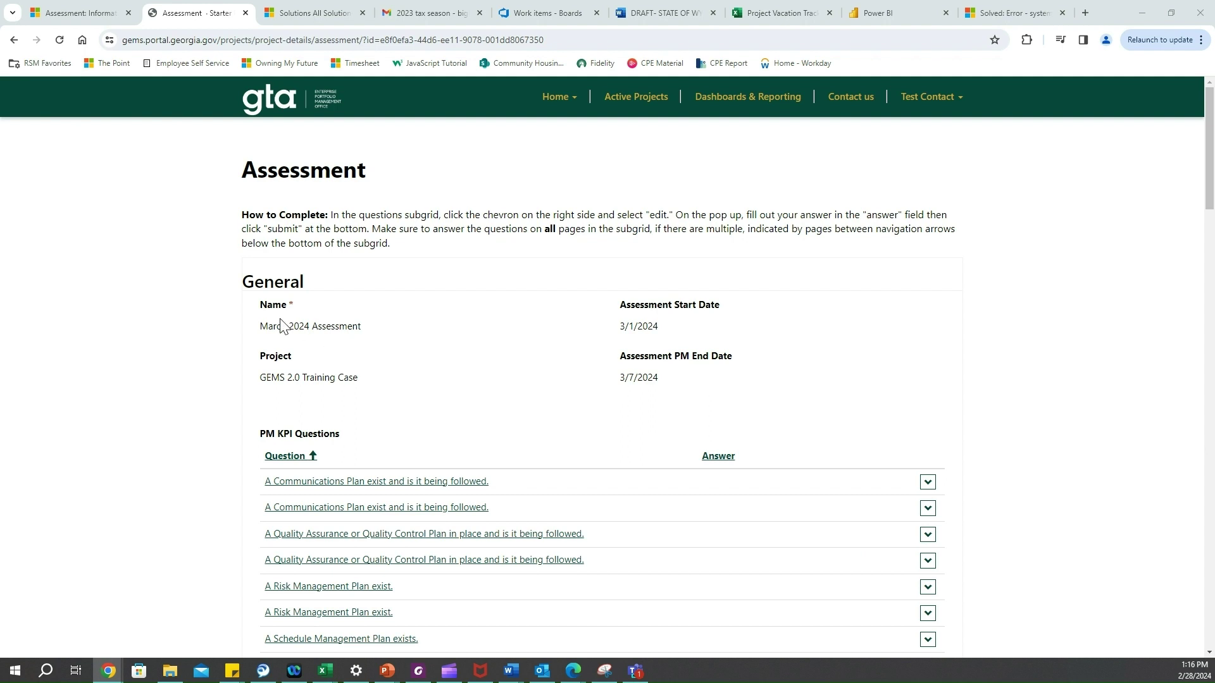
# - Answer the second "A Communications Plan exist and is it being followed." question with Strongly Agree and submit it
pyautogui.scroll(-1, 316, 313)
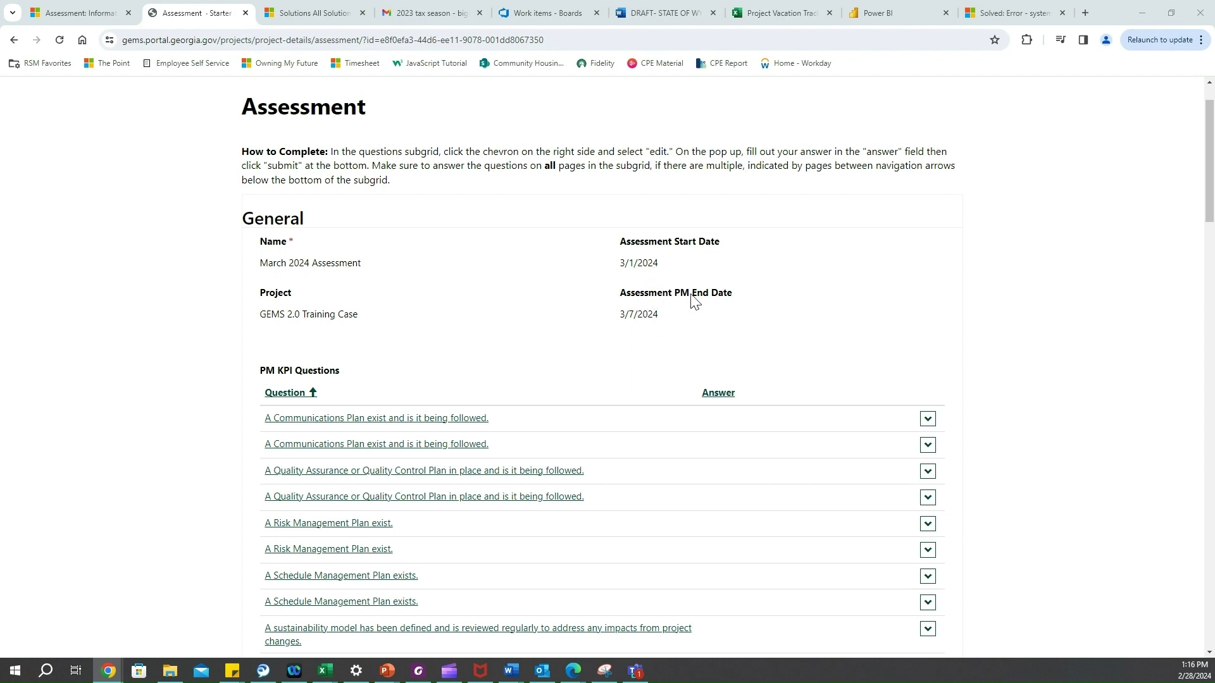
pyautogui.scroll(-2, 991, 284)
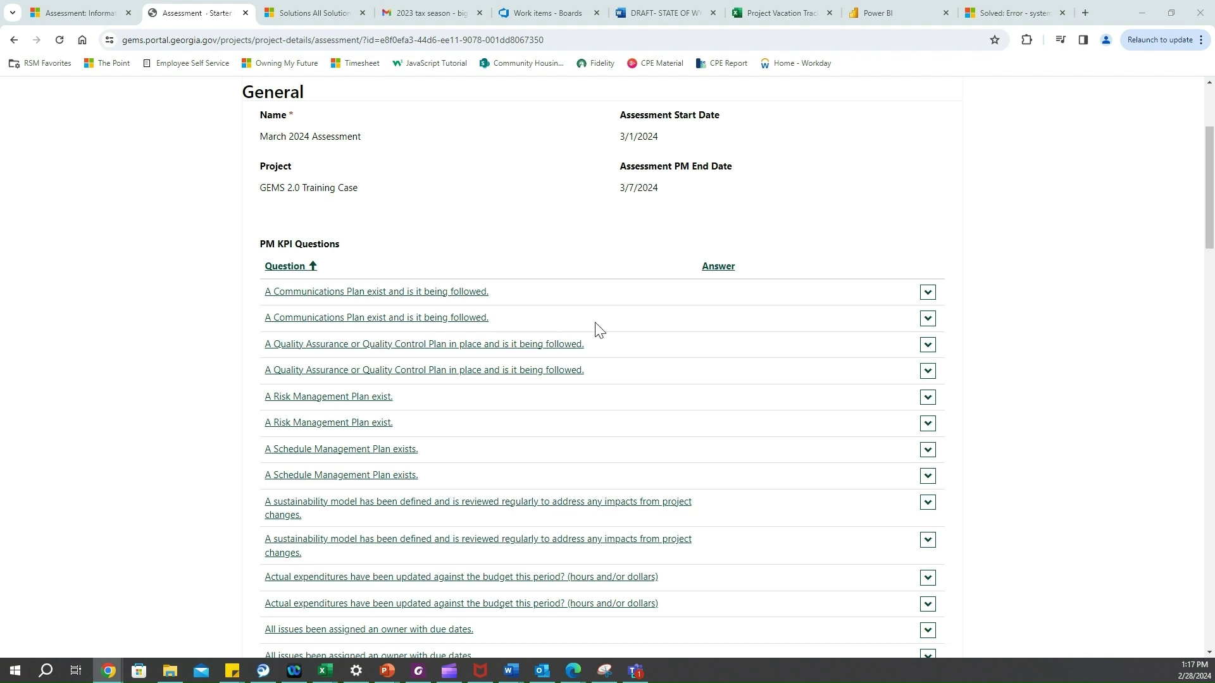
pyautogui.click(927, 319)
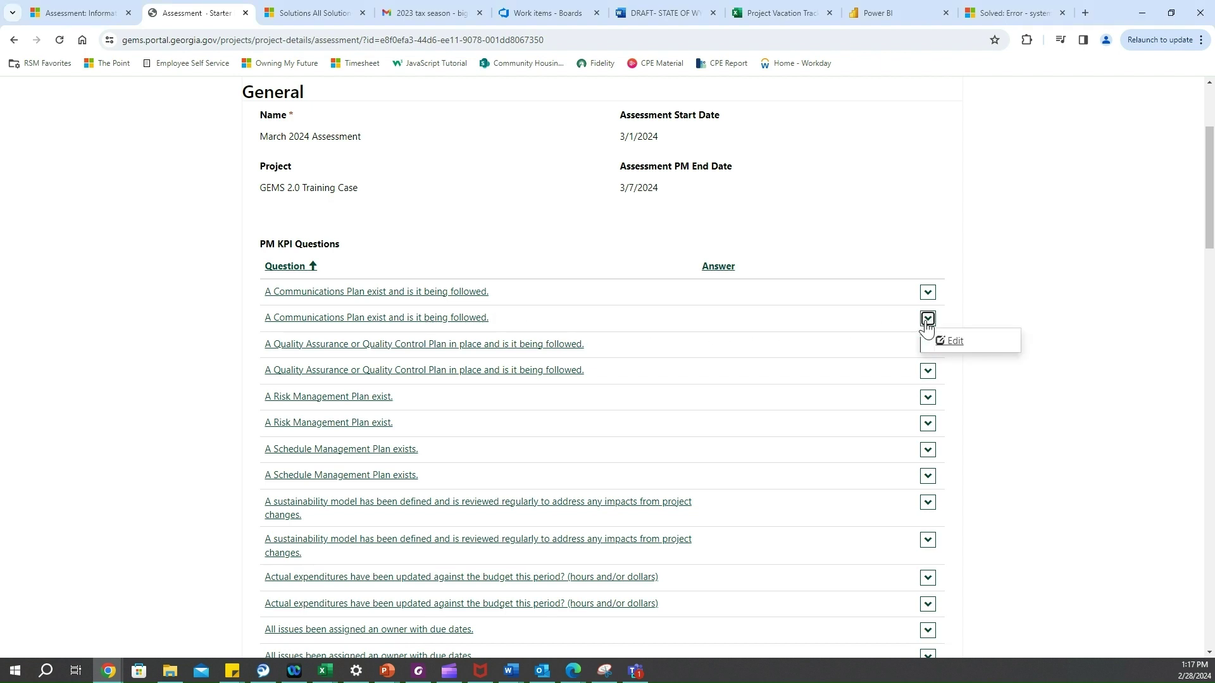
pyautogui.click(939, 339)
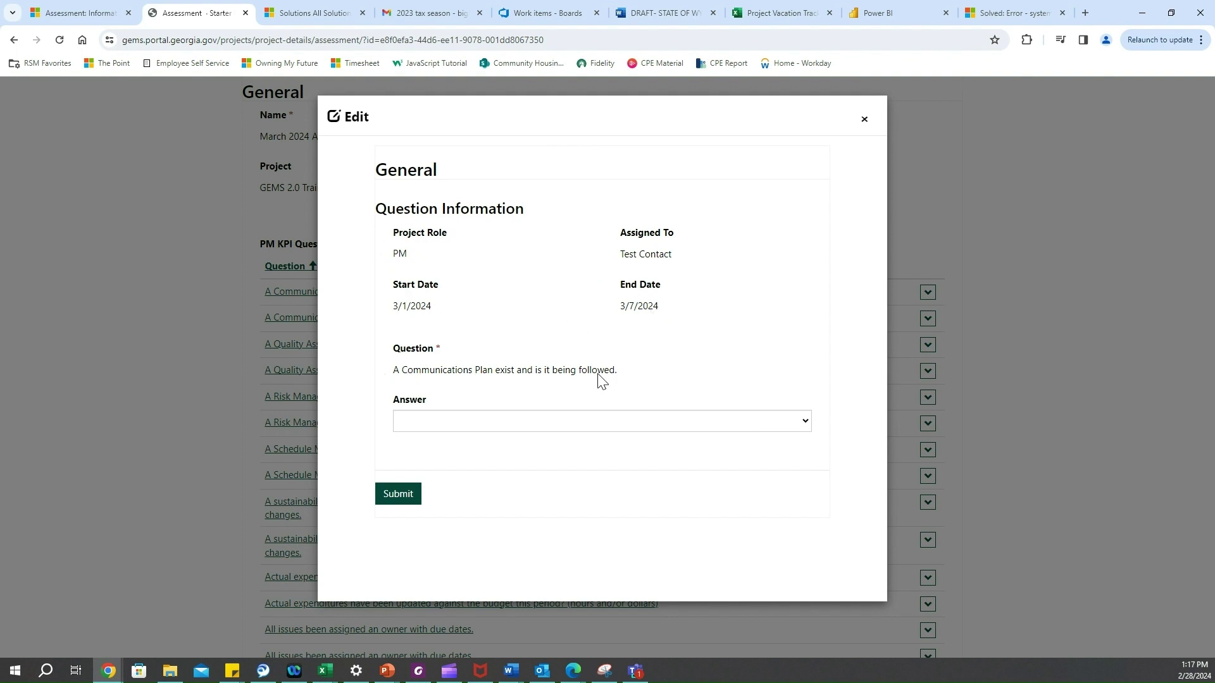
pyautogui.click(501, 422)
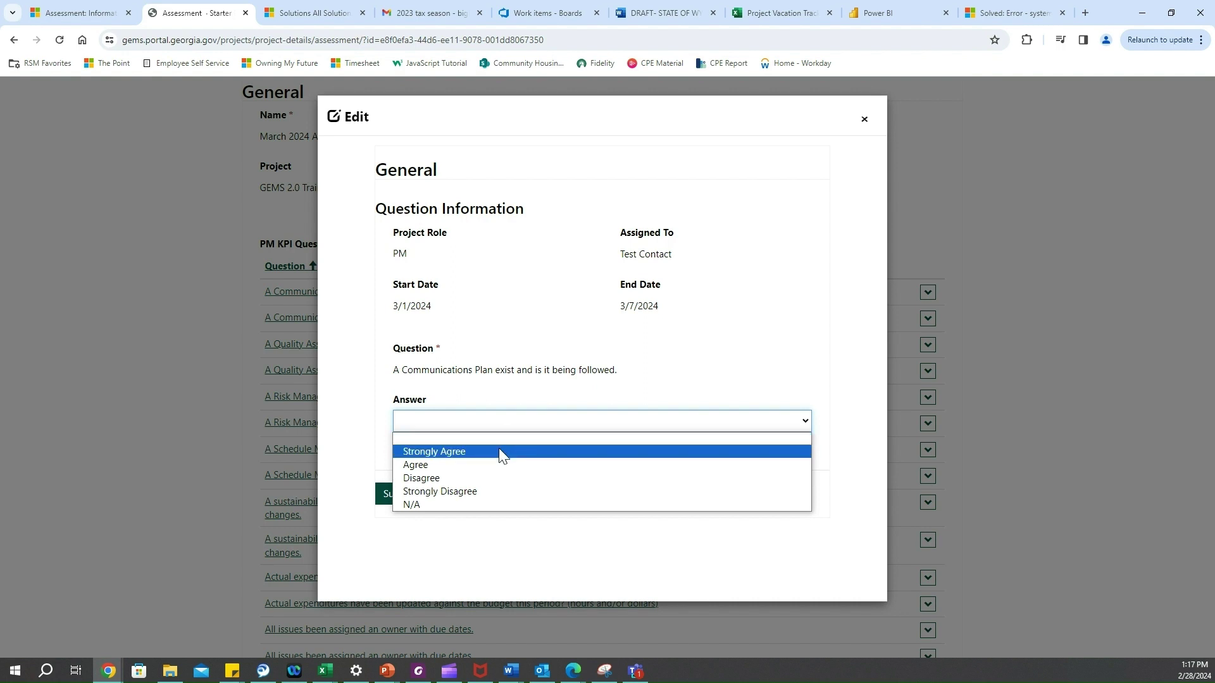
pyautogui.click(499, 452)
pyautogui.click(408, 496)
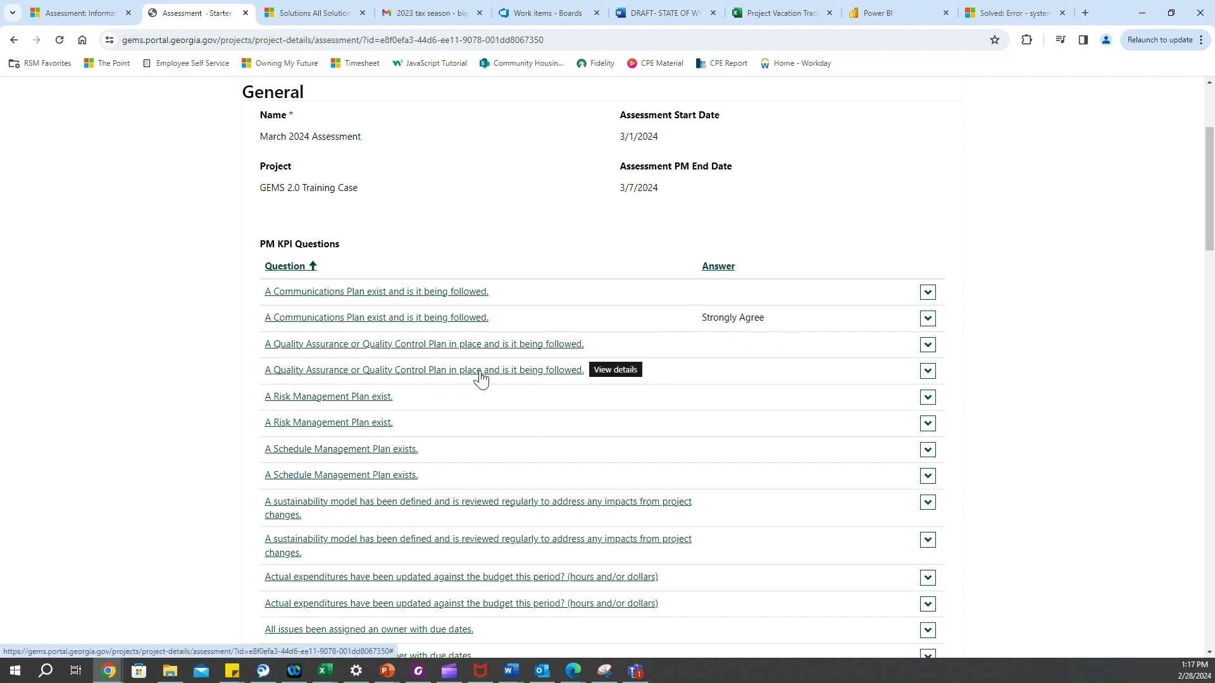
# - Answer the second Quality Assurance or Quality Control Plan question with Disagree and submit it
pyautogui.click(933, 377)
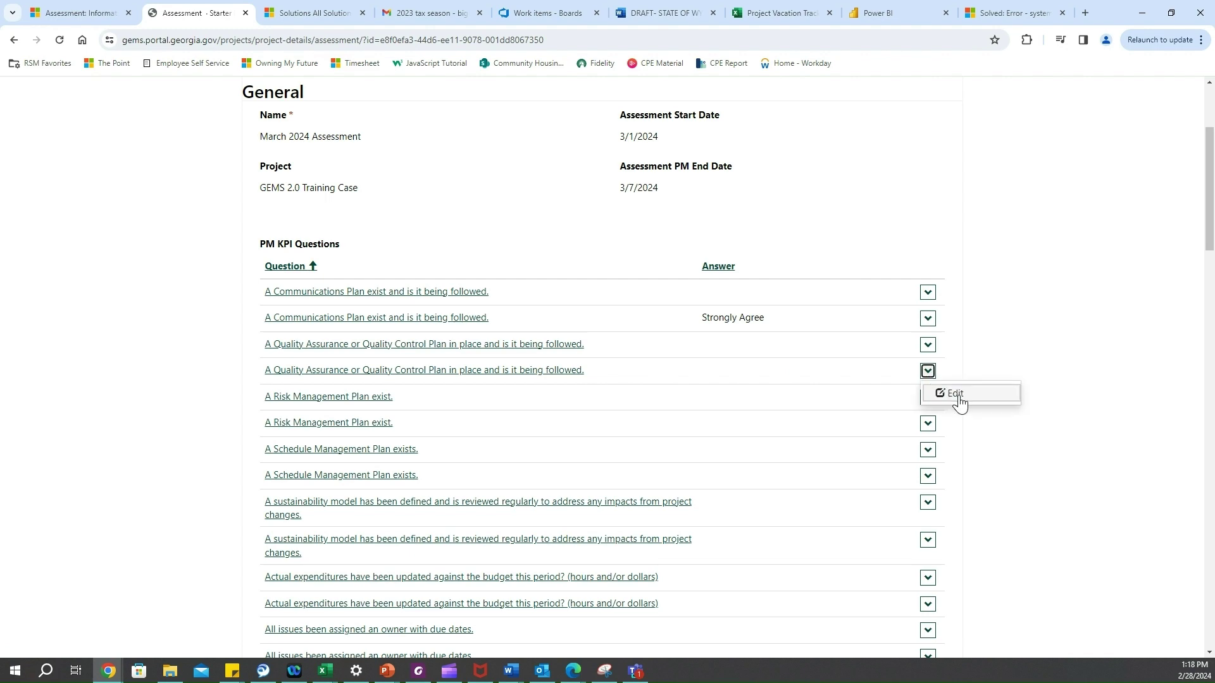
pyautogui.click(956, 394)
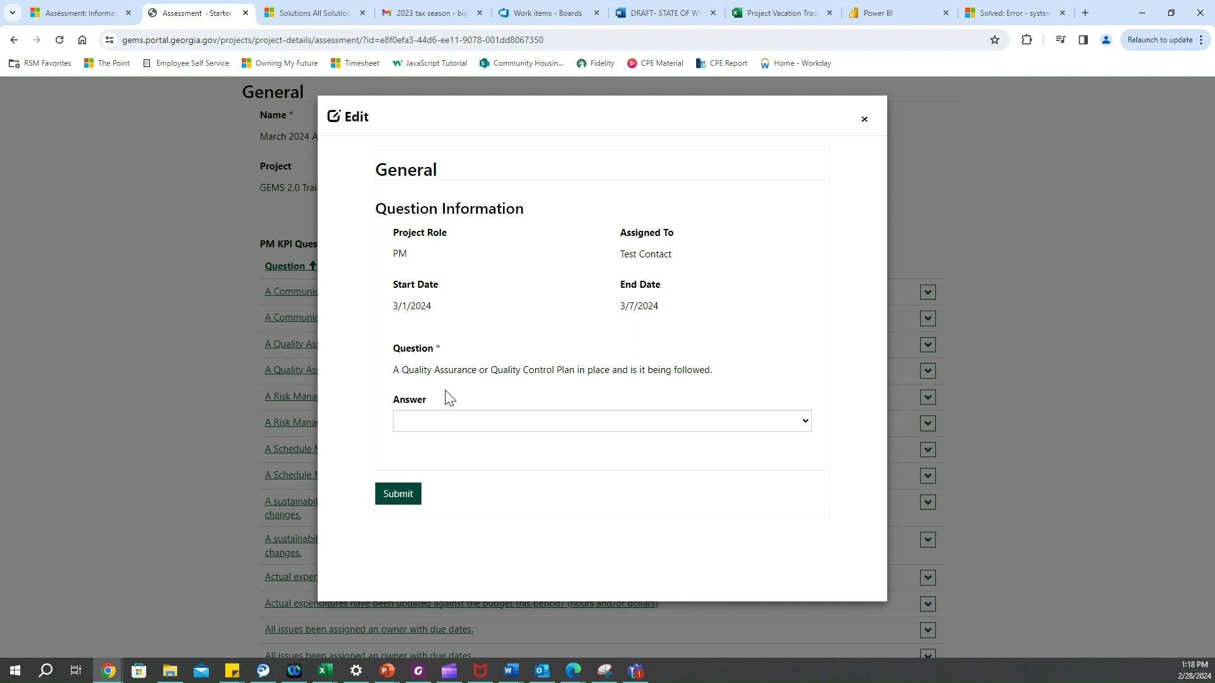
pyautogui.click(450, 421)
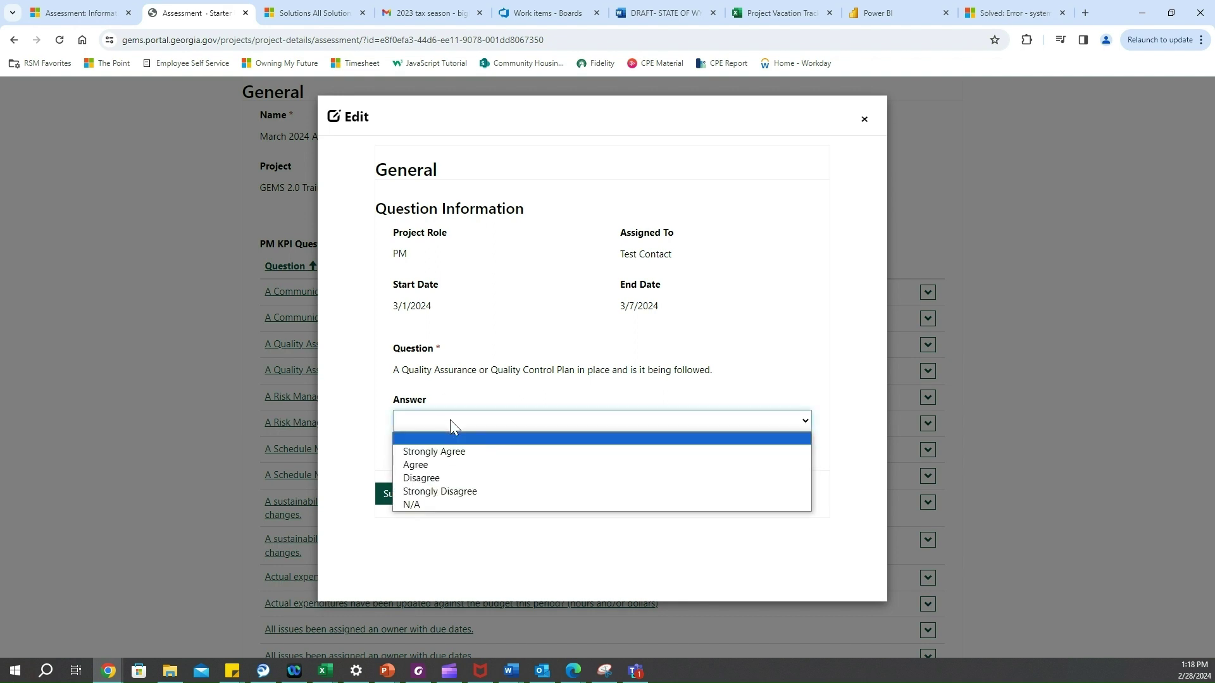
pyautogui.click(461, 478)
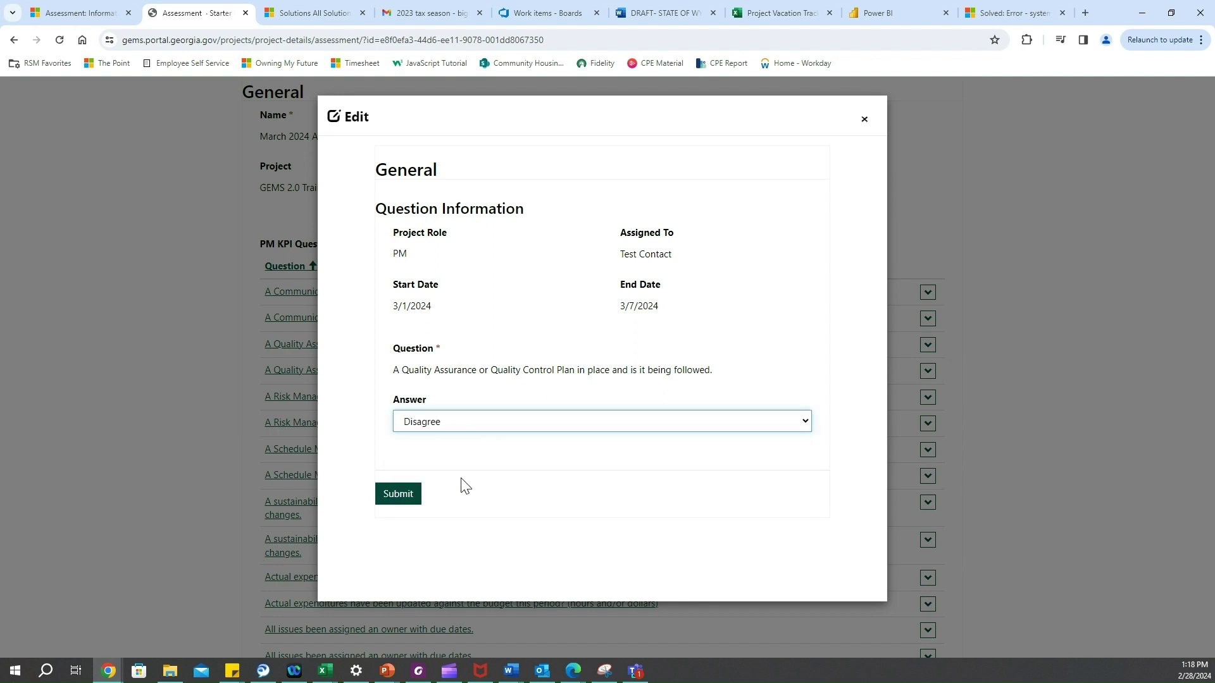
pyautogui.click(398, 495)
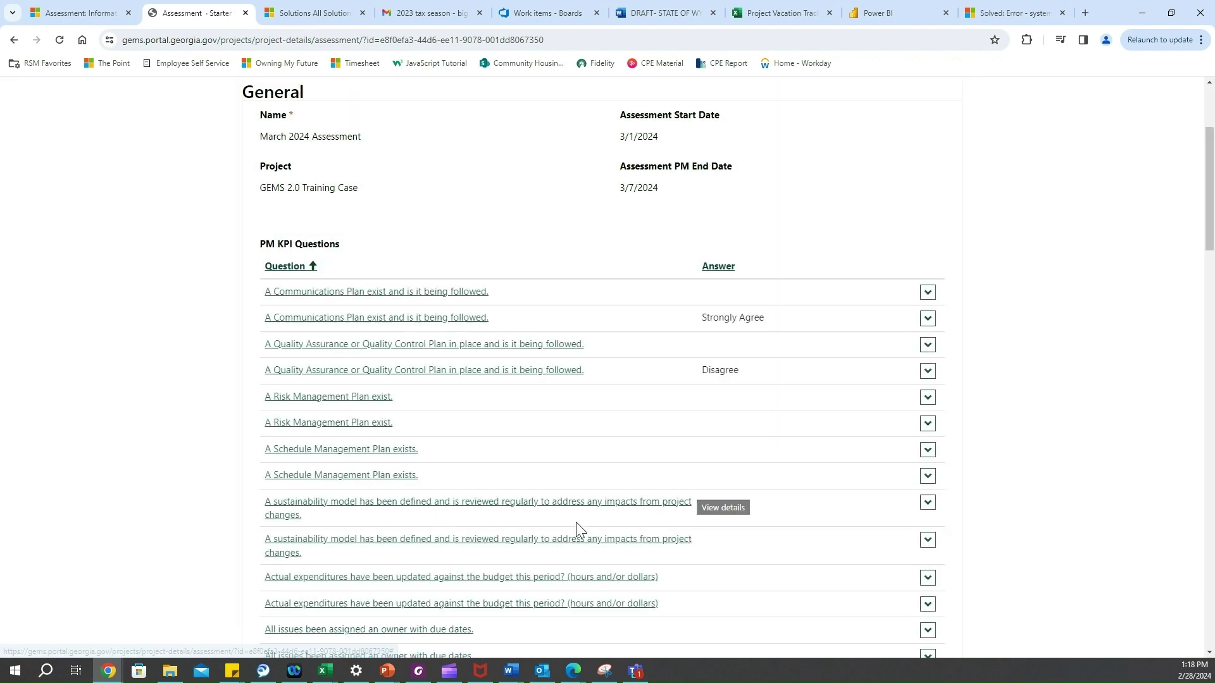
# - On page 2 of the PM KPI questions, view the second change management question's edit form and close it unanswered
pyautogui.scroll(-5, 753, 366)
pyautogui.scroll(-4, 713, 365)
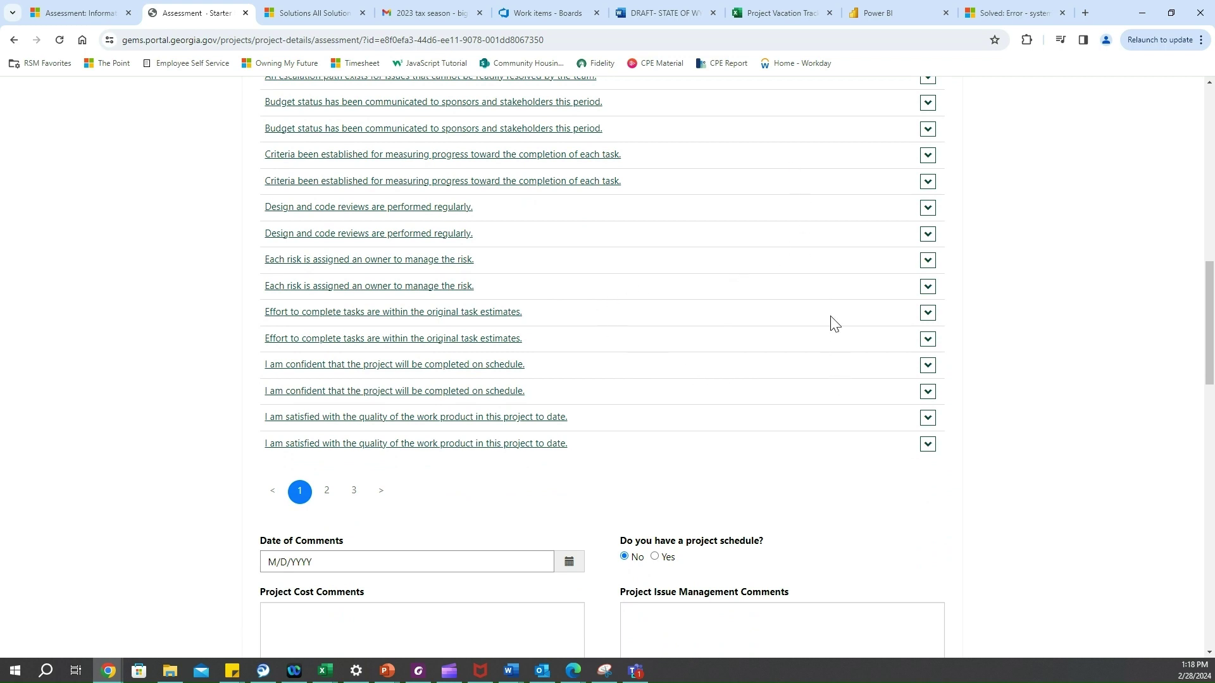
pyautogui.click(326, 500)
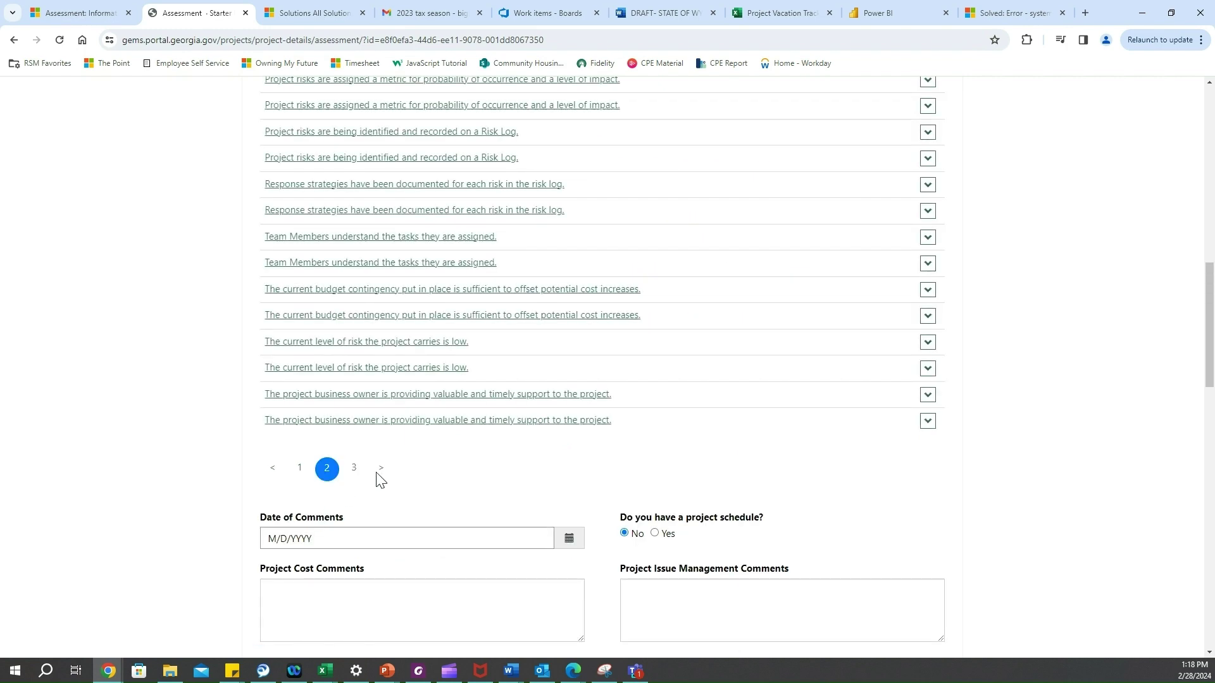
pyautogui.scroll(10, 751, 338)
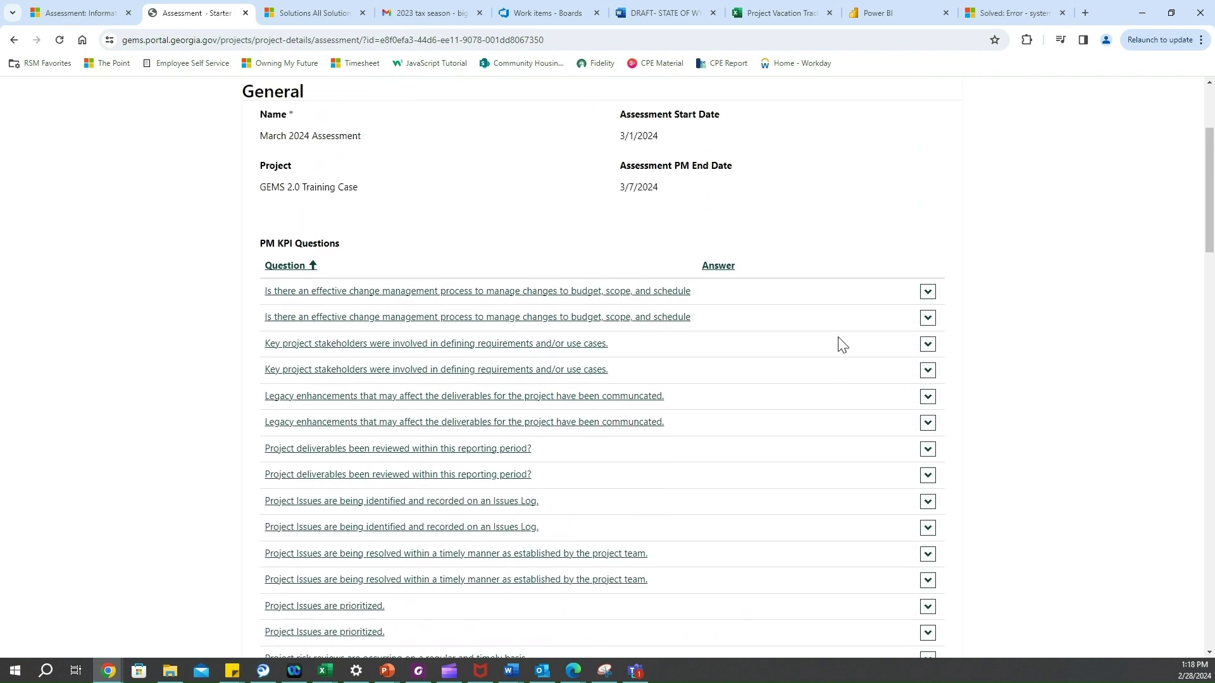
pyautogui.click(927, 318)
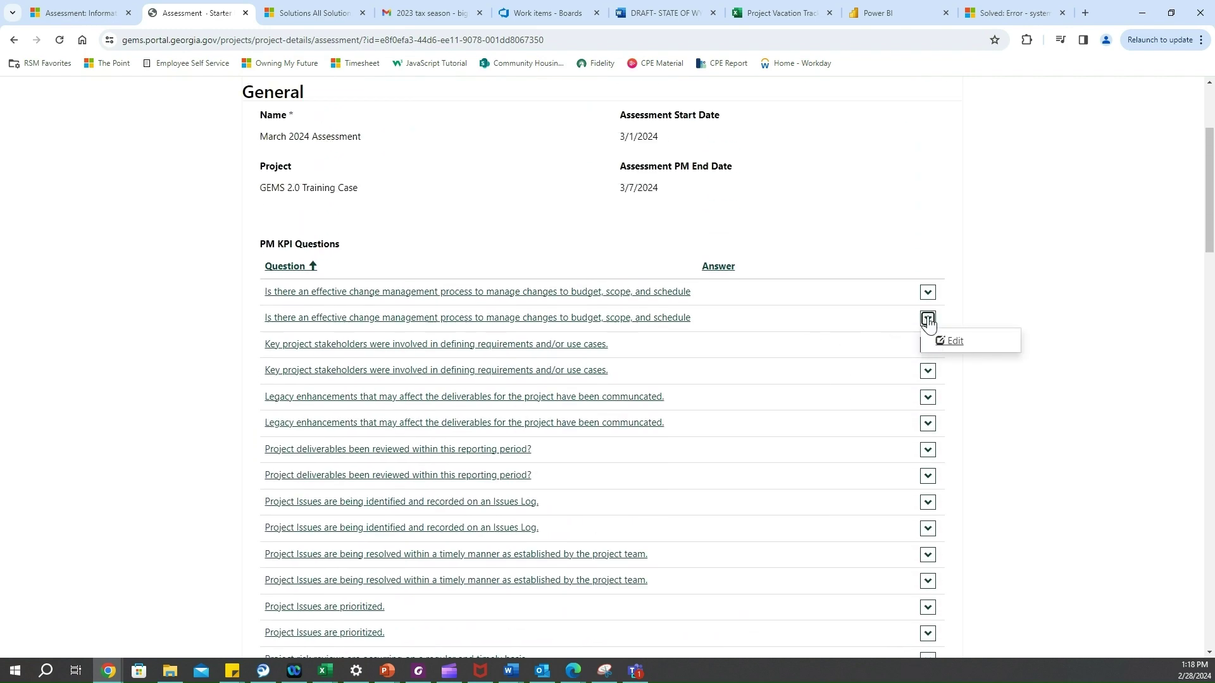
pyautogui.click(953, 341)
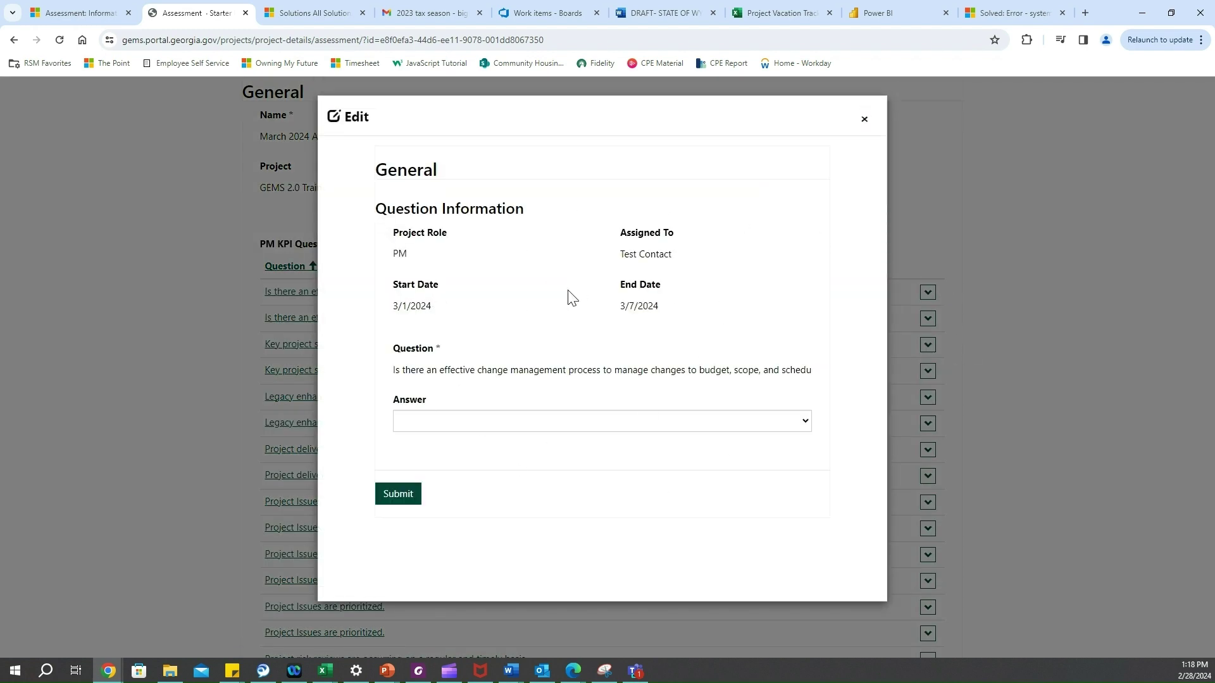
pyautogui.click(863, 120)
# - Examine the project schedule, comment and numeric fields below the PM KPI questions
pyautogui.scroll(-13, 989, 322)
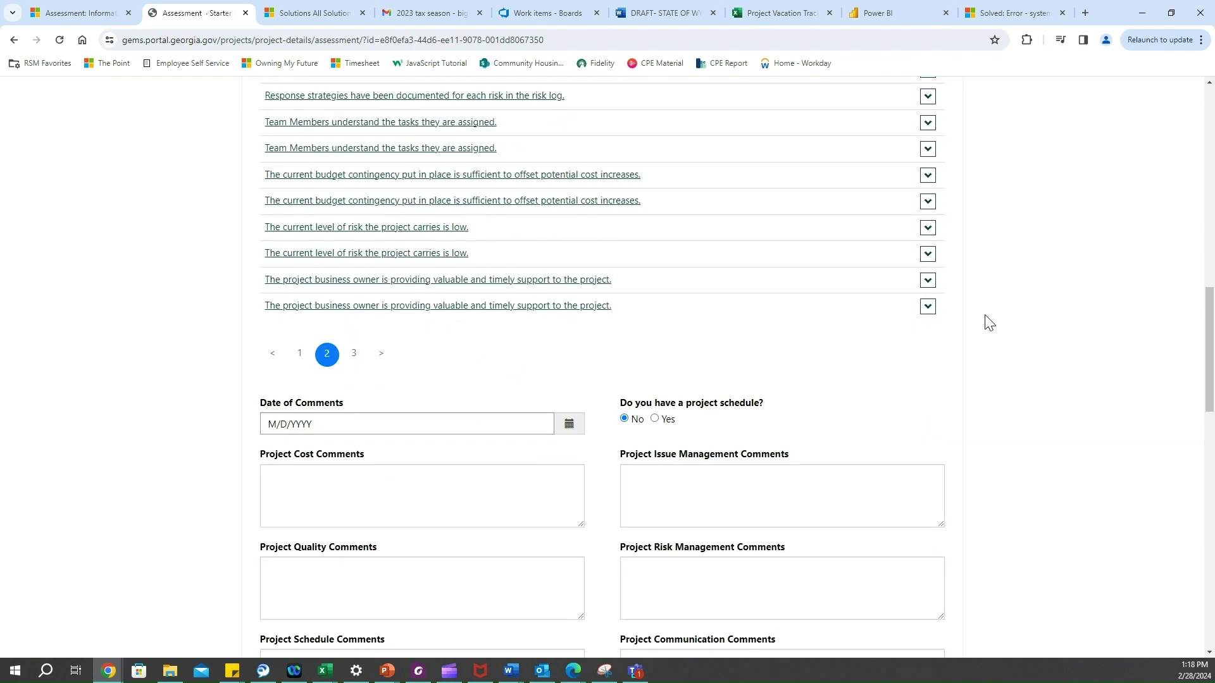
pyautogui.scroll(-1, 989, 323)
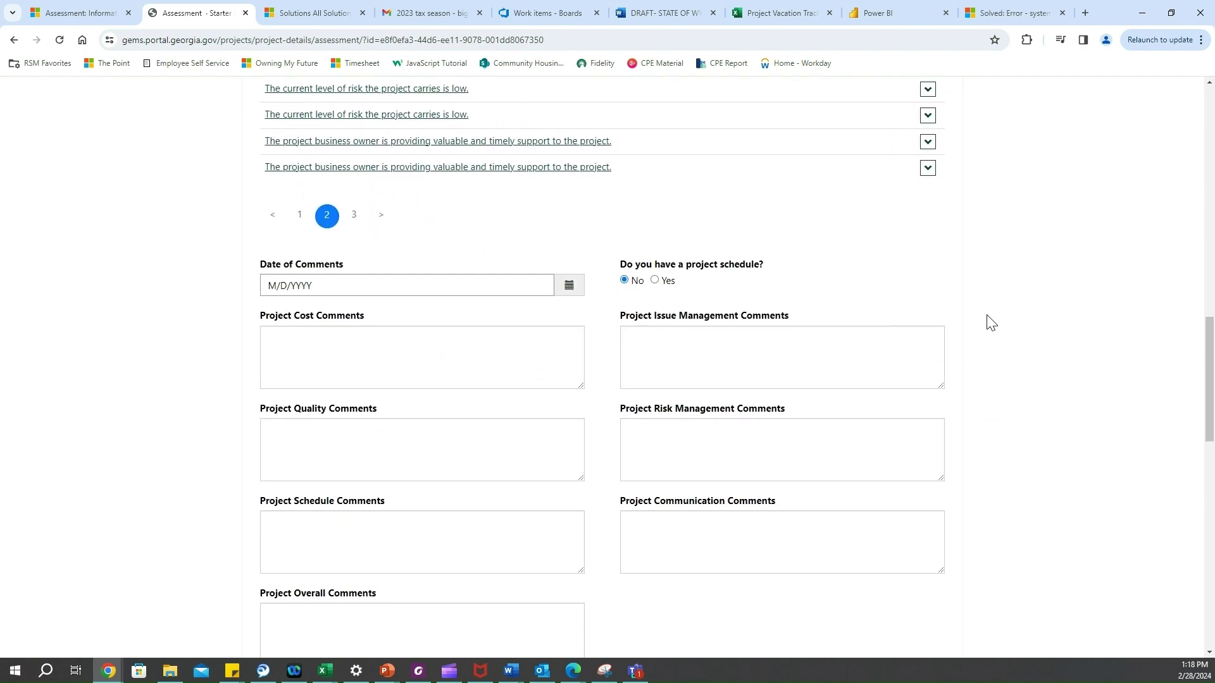
pyautogui.scroll(-1, 992, 325)
pyautogui.scroll(-1, 992, 325)
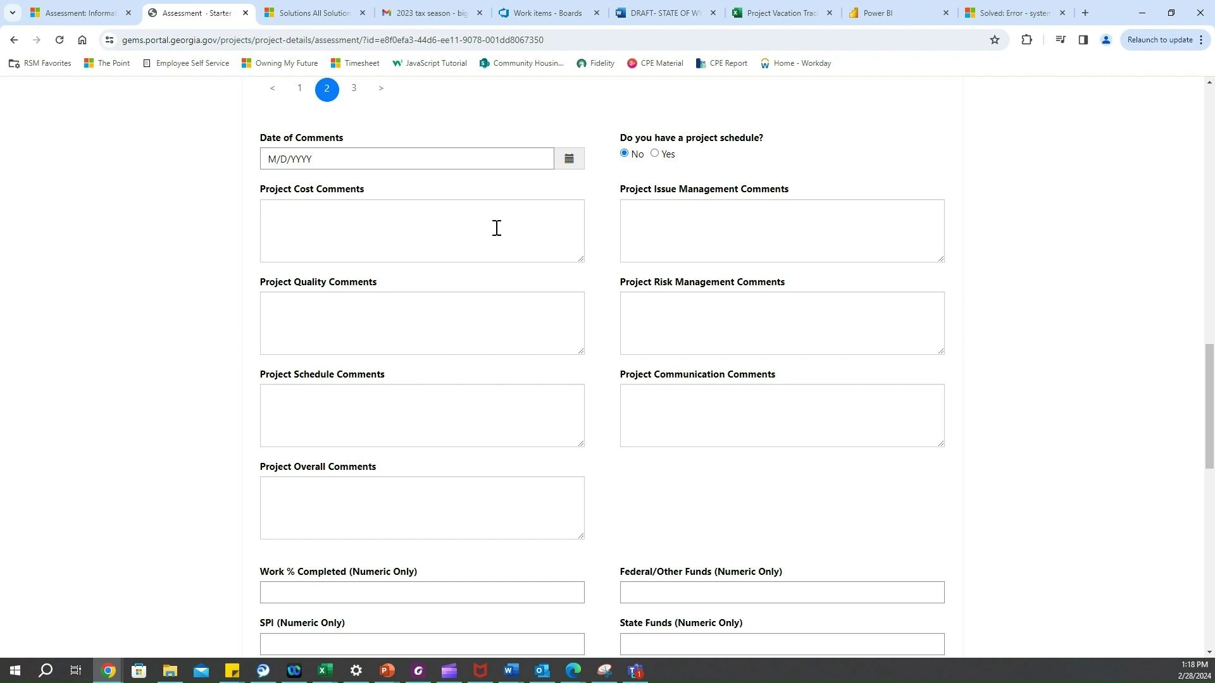
# - Examine the funding and budget fields and browse the combined PM and IV&V Vendor question list through page 4
pyautogui.scroll(-5, 469, 228)
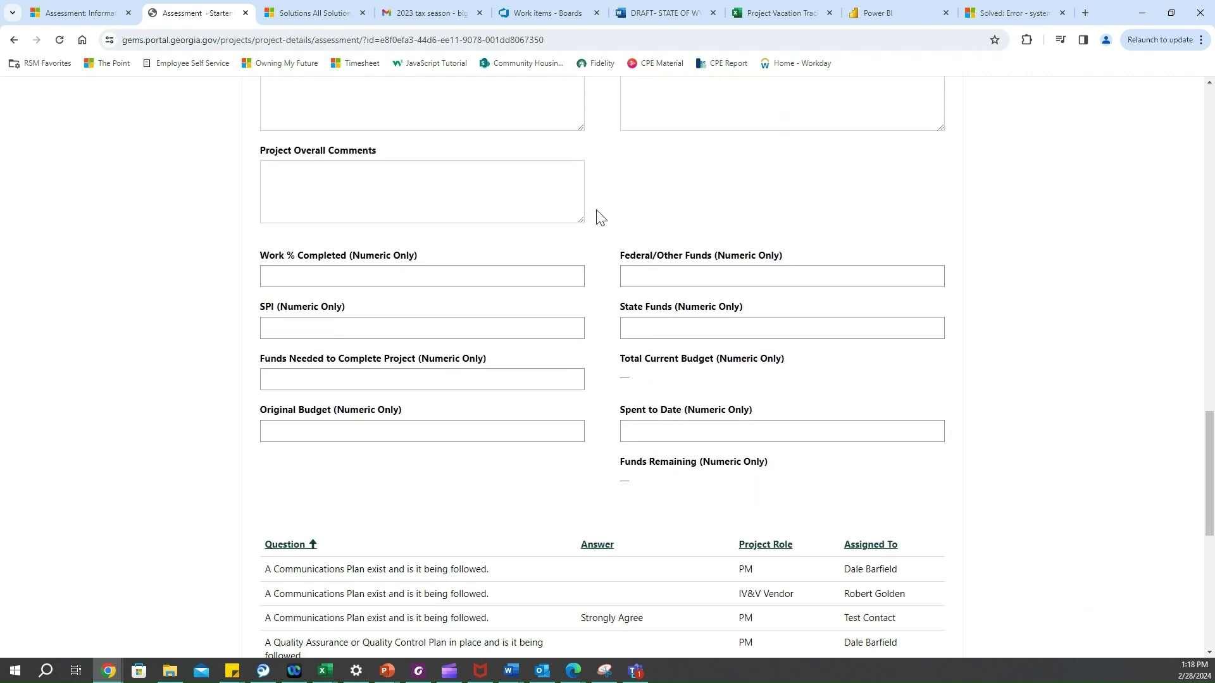
pyautogui.scroll(-1, 596, 217)
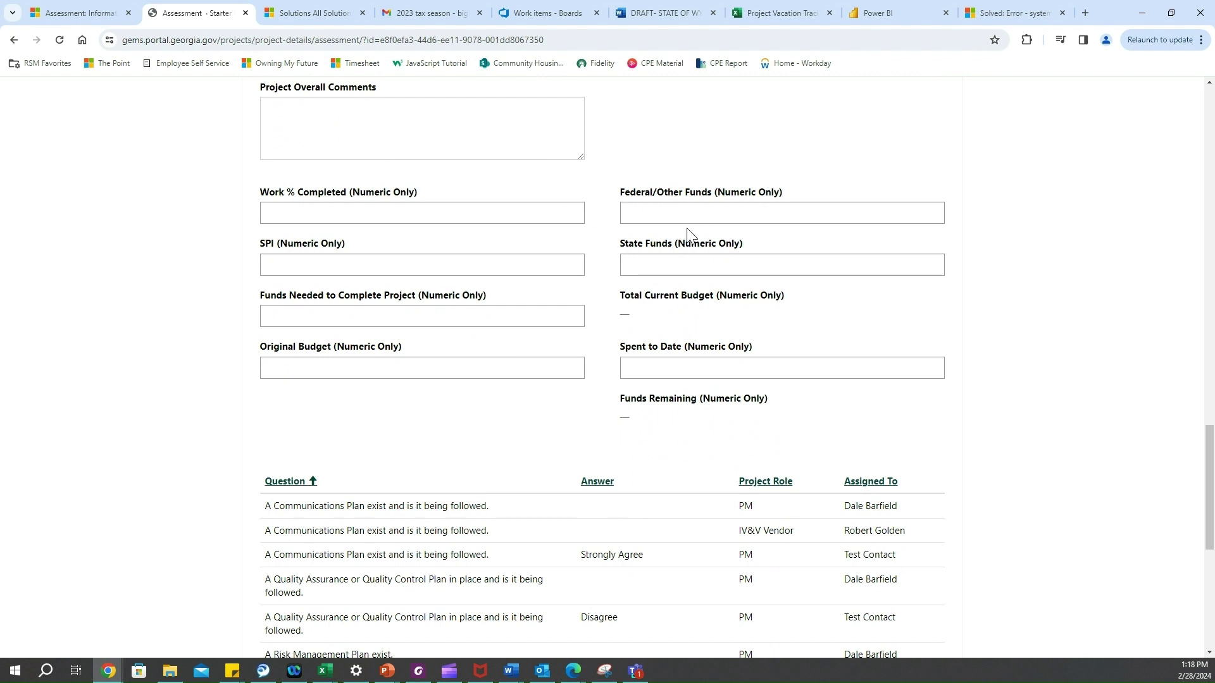
pyautogui.scroll(-6, 1158, 234)
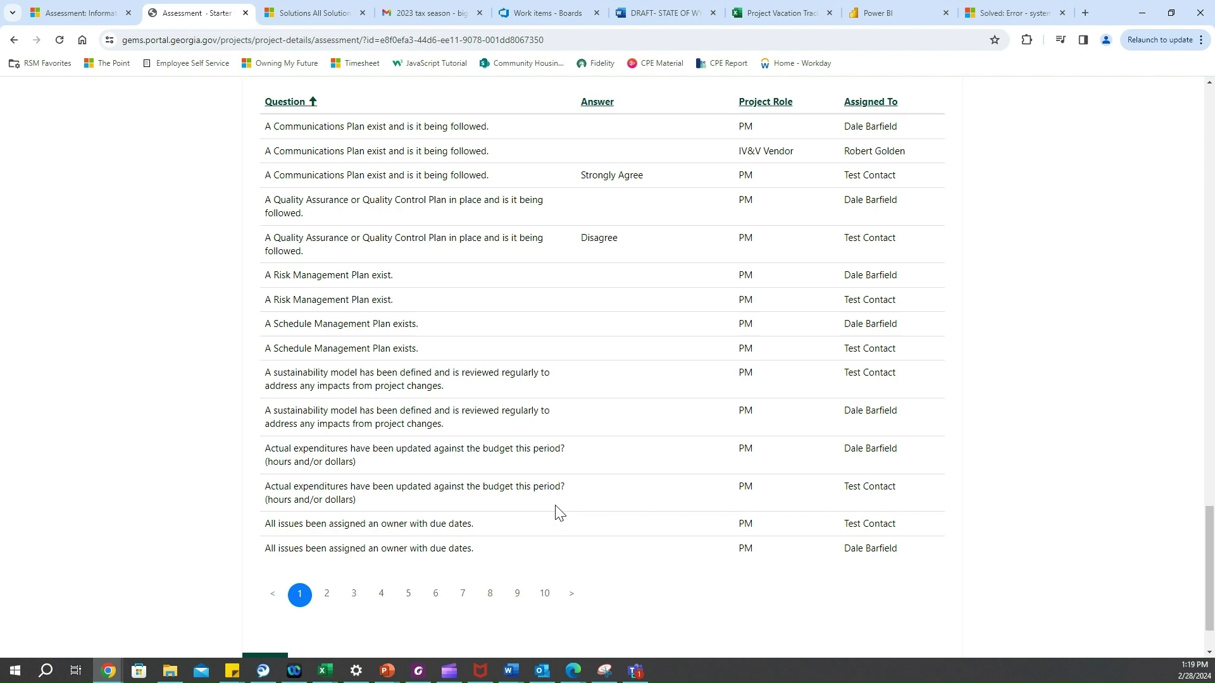
pyautogui.click(325, 595)
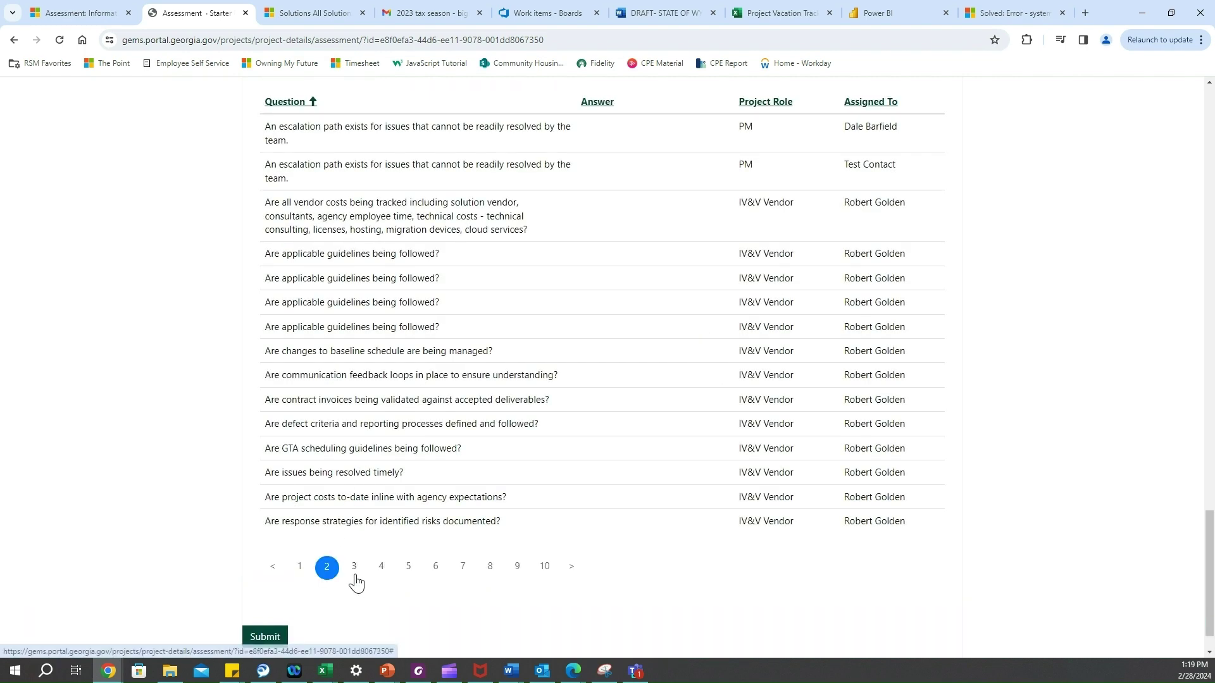
pyautogui.click(354, 568)
pyautogui.click(383, 521)
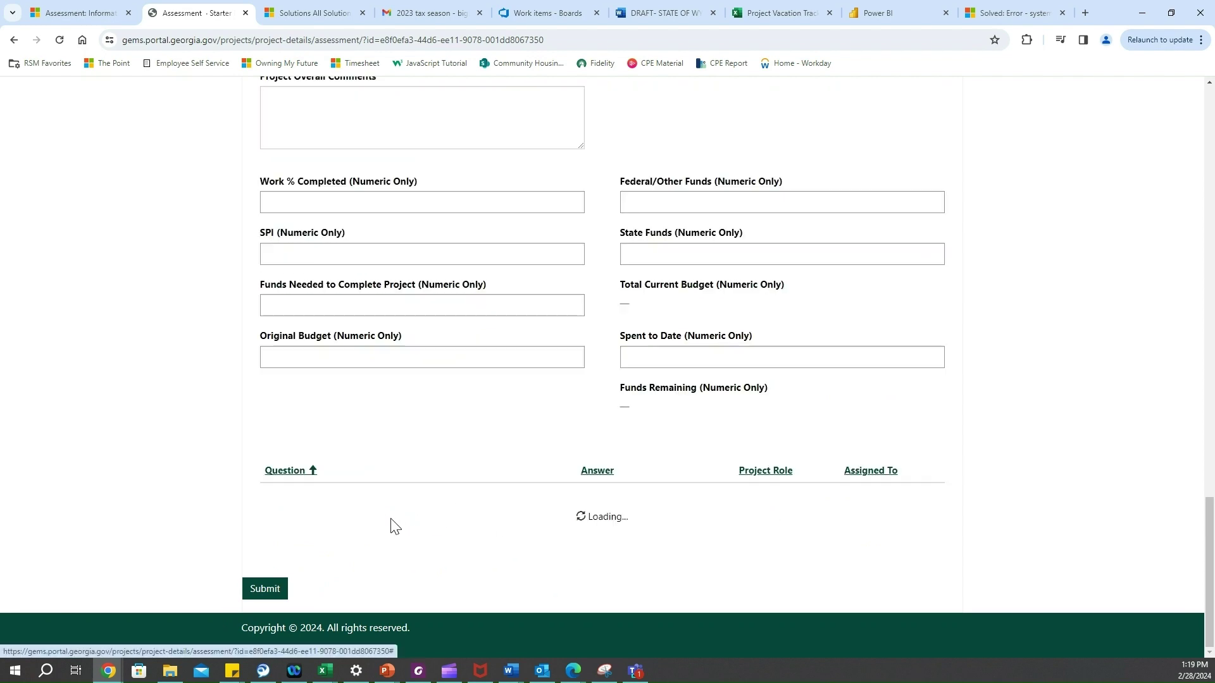
pyautogui.scroll(3, 1001, 499)
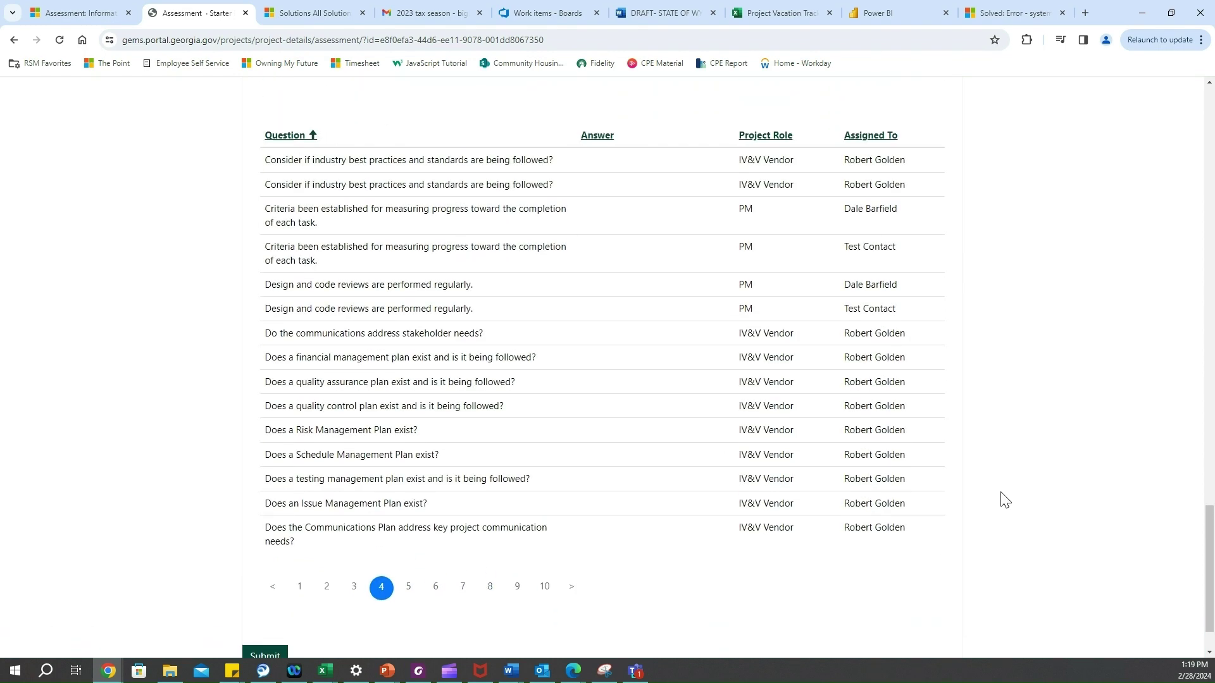
# - Review the March 2024 Assessment from its general information to the end of the form and submit it
pyautogui.scroll(8, 1004, 500)
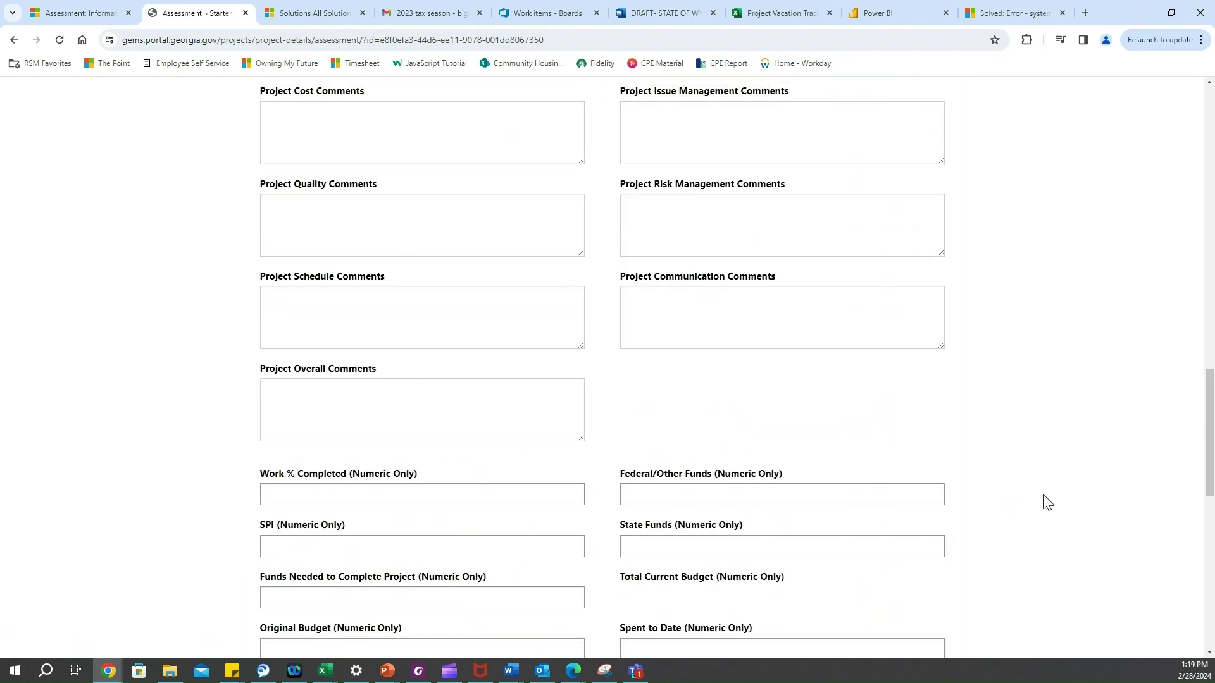
pyautogui.scroll(5, 634, 379)
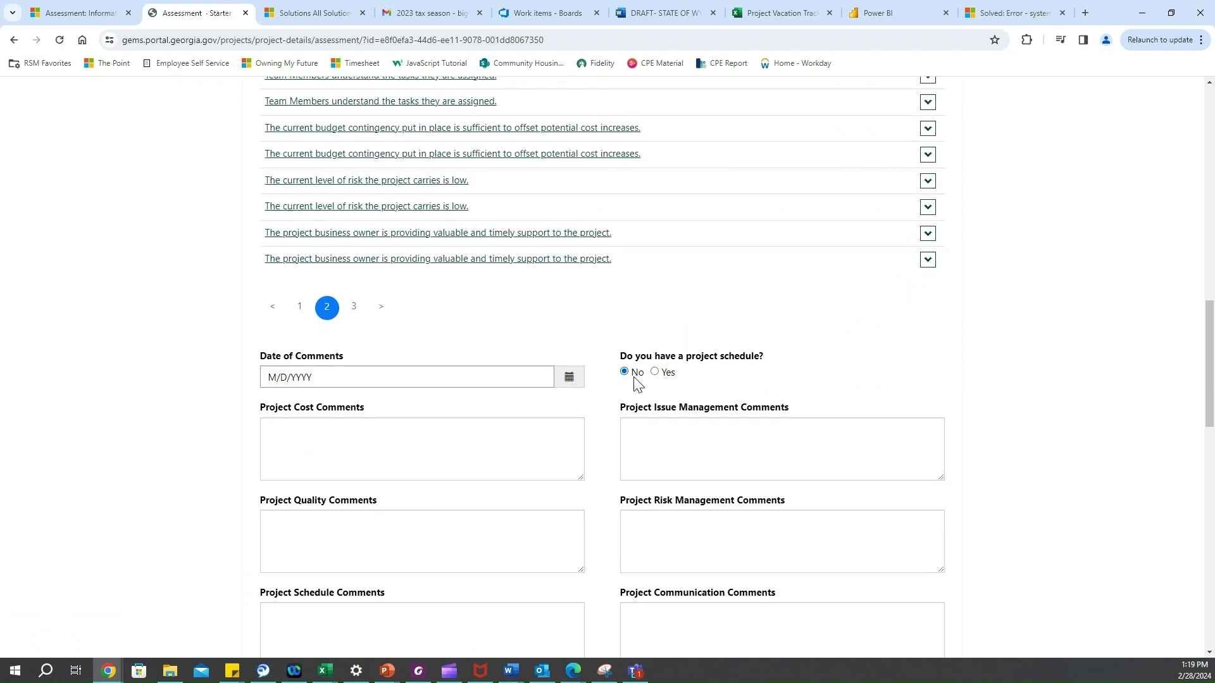
pyautogui.scroll(16, 639, 386)
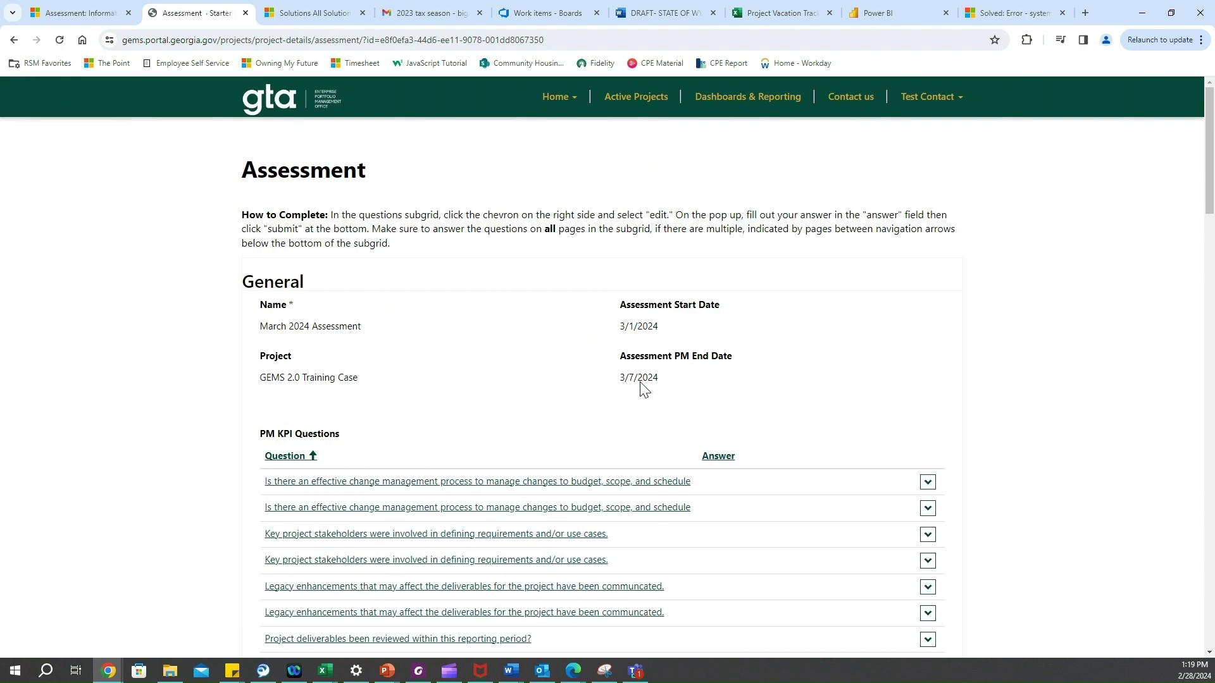
pyautogui.scroll(-20, 640, 387)
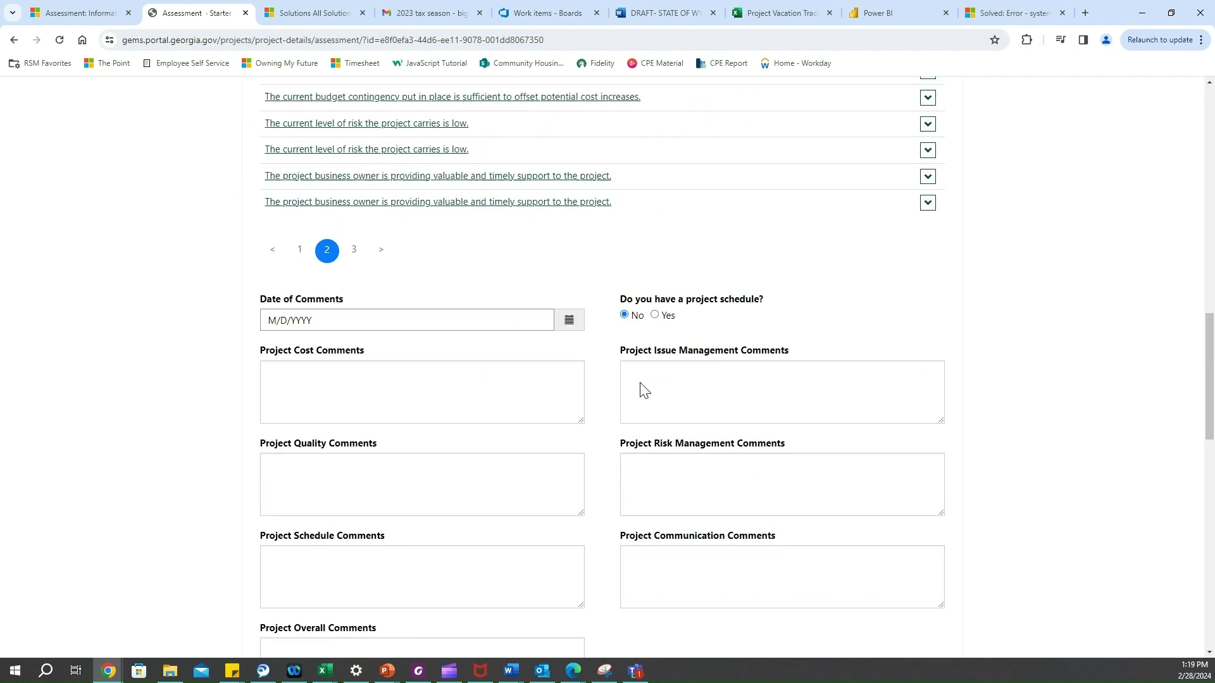
pyautogui.scroll(-10, 640, 390)
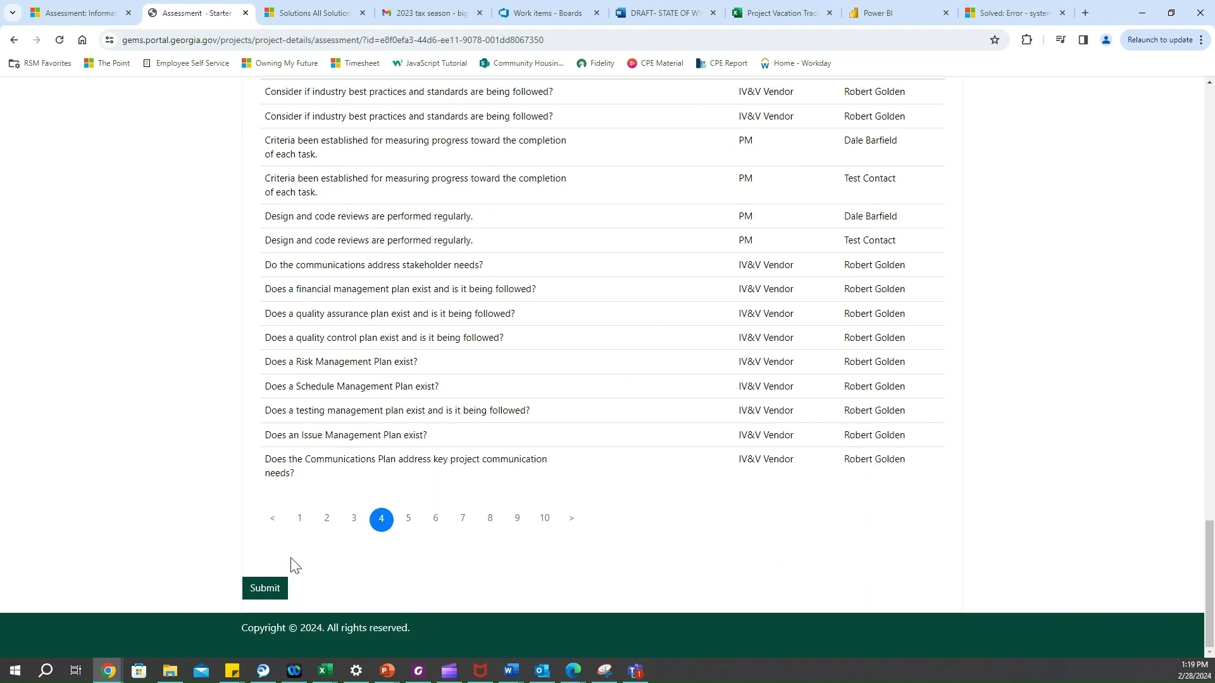
pyautogui.click(273, 585)
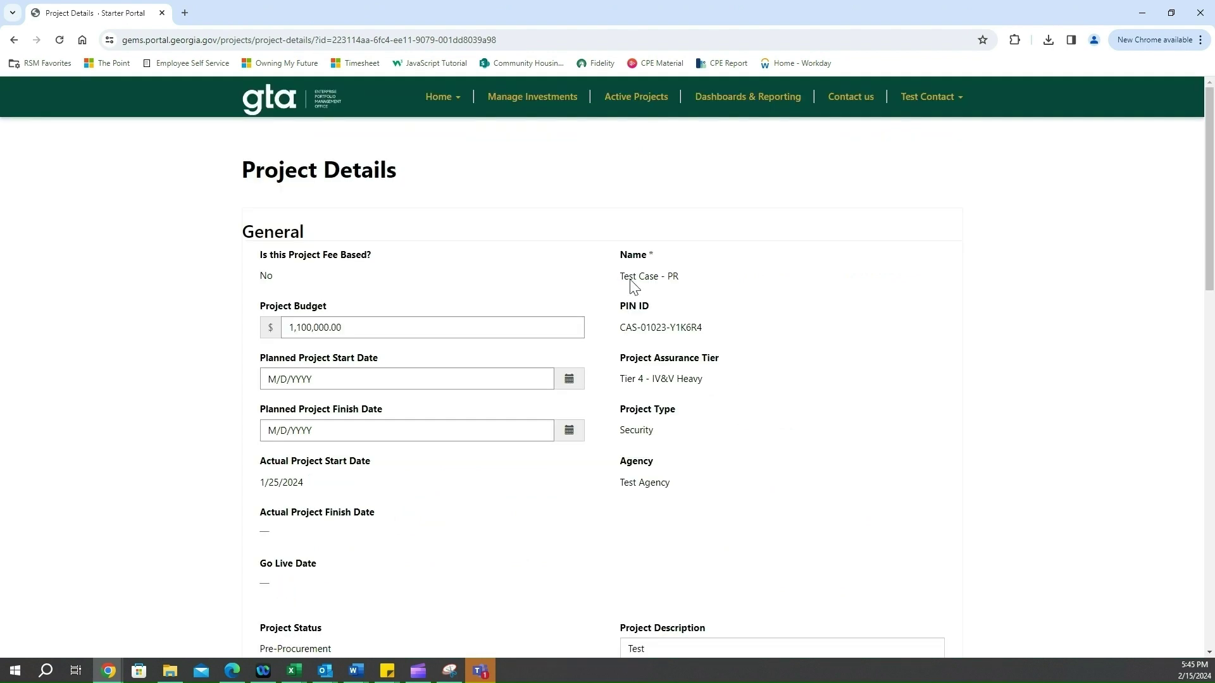
# - Examine the Test Case - PR project's details, resources, PM assessments and both pages of its Project Documents folders
pyautogui.scroll(-1, 634, 286)
pyautogui.scroll(-4, 745, 308)
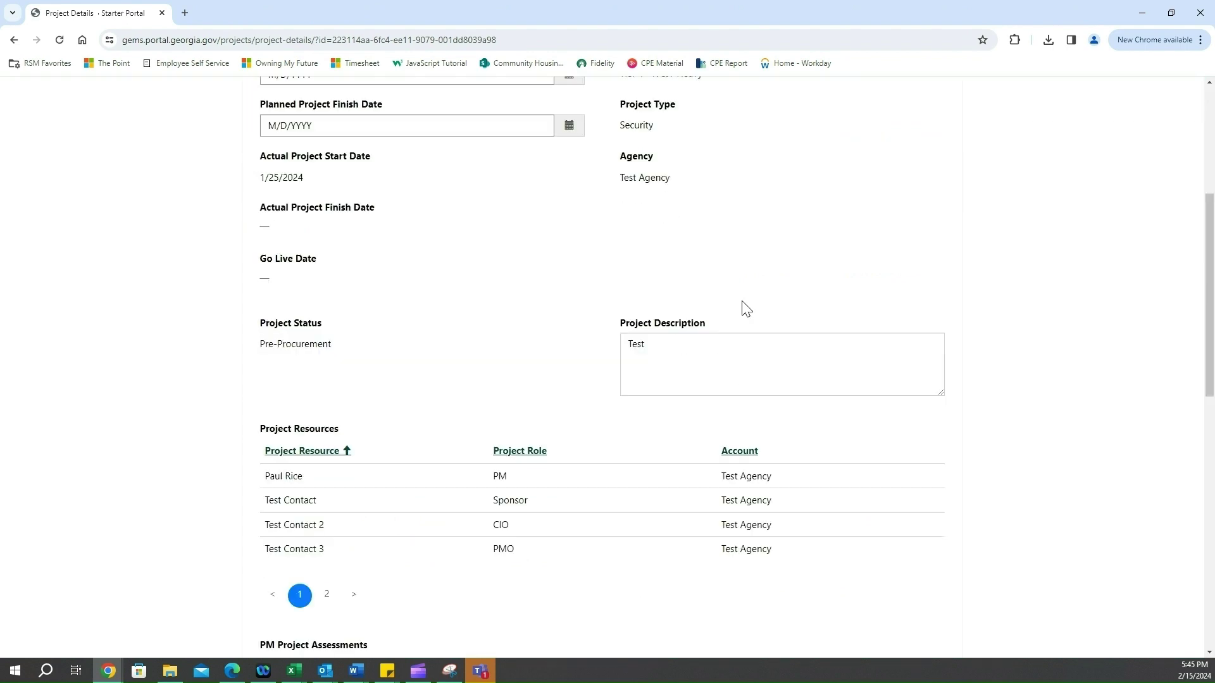
pyautogui.scroll(-2, 746, 308)
pyautogui.scroll(-2, 744, 308)
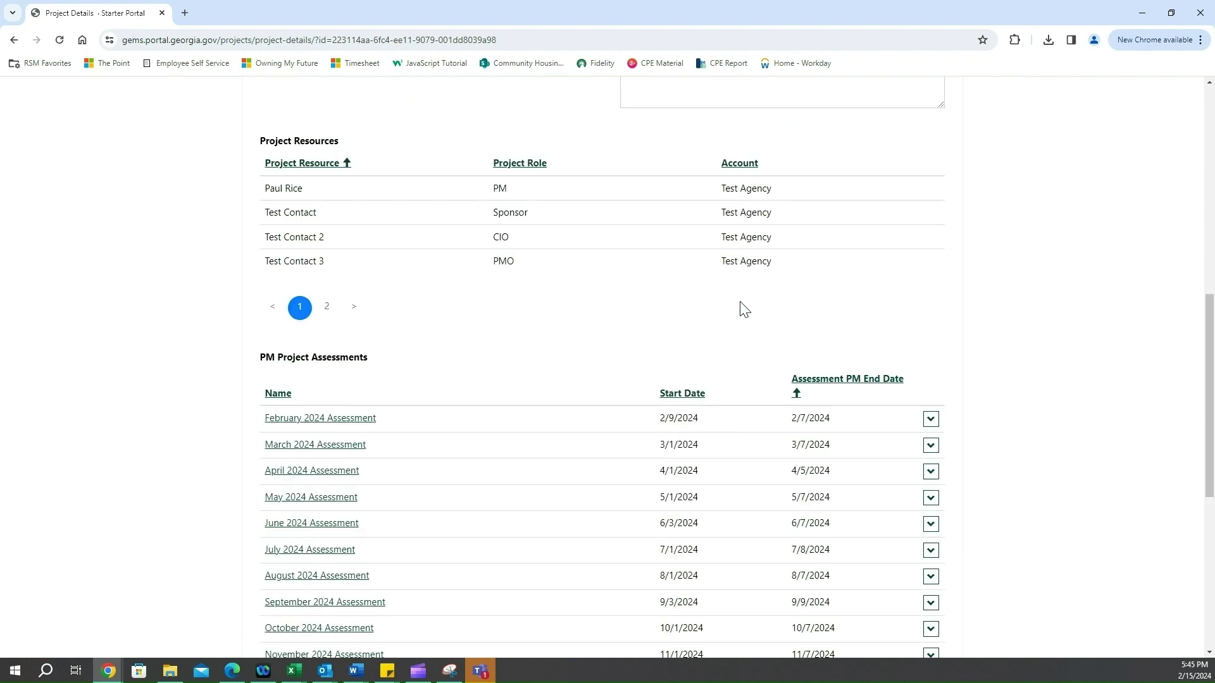
pyautogui.scroll(-3, 744, 309)
pyautogui.scroll(-4, 744, 308)
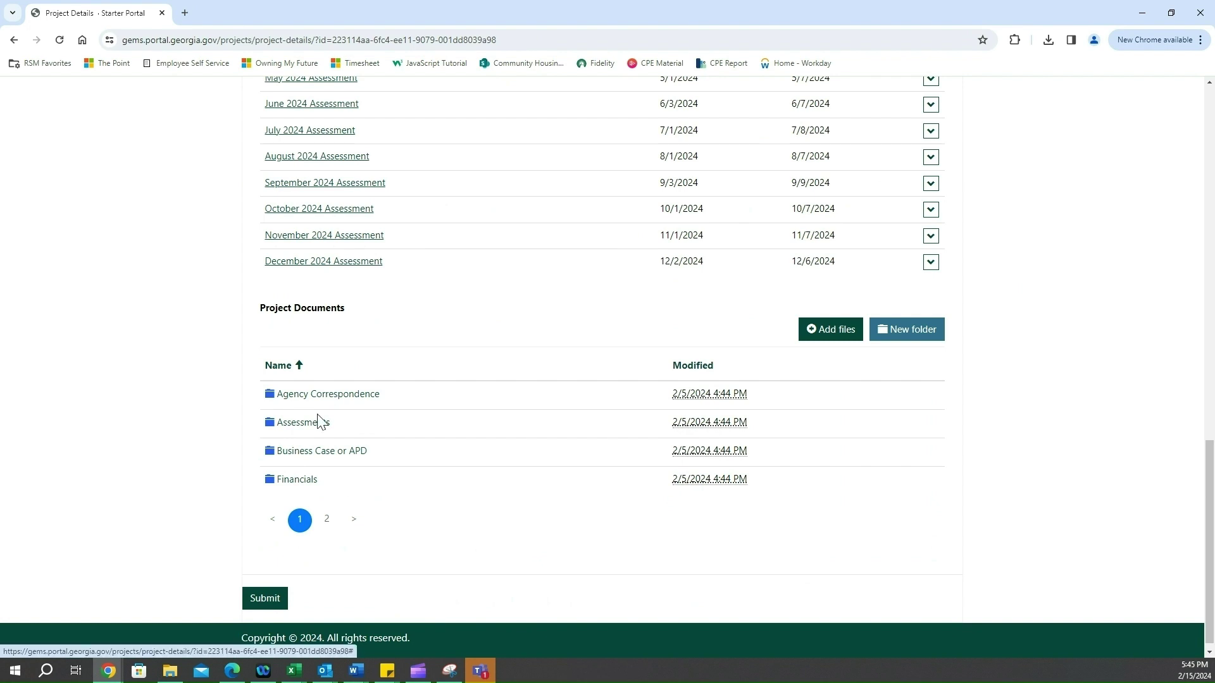
pyautogui.click(327, 520)
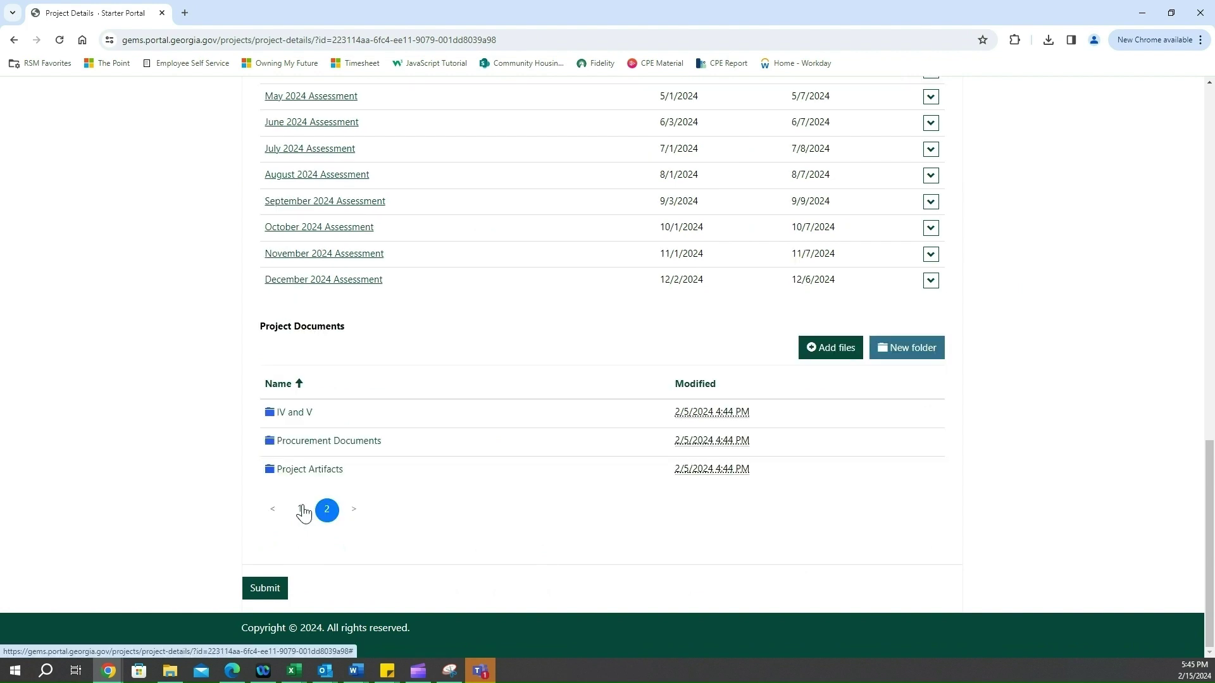
pyautogui.click(304, 513)
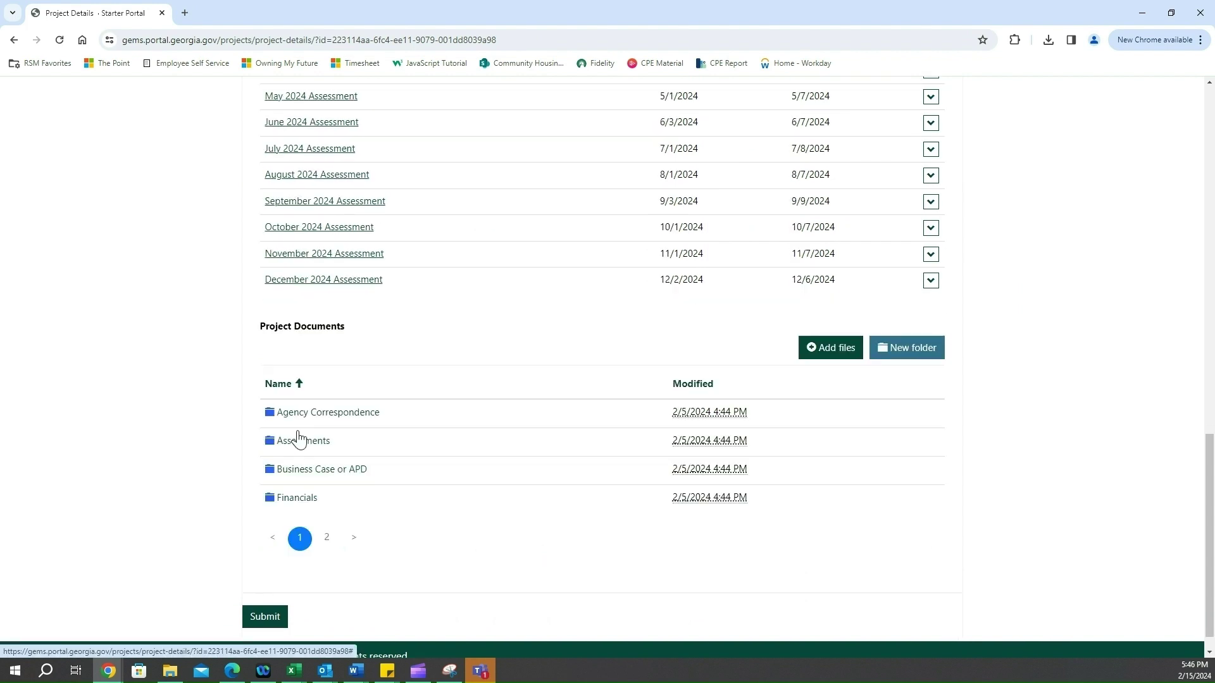
# - Upload the EXAMPLE BUSINESS CASE Word document to the Agency Correspondence folder in Project Documents
pyautogui.click(307, 418)
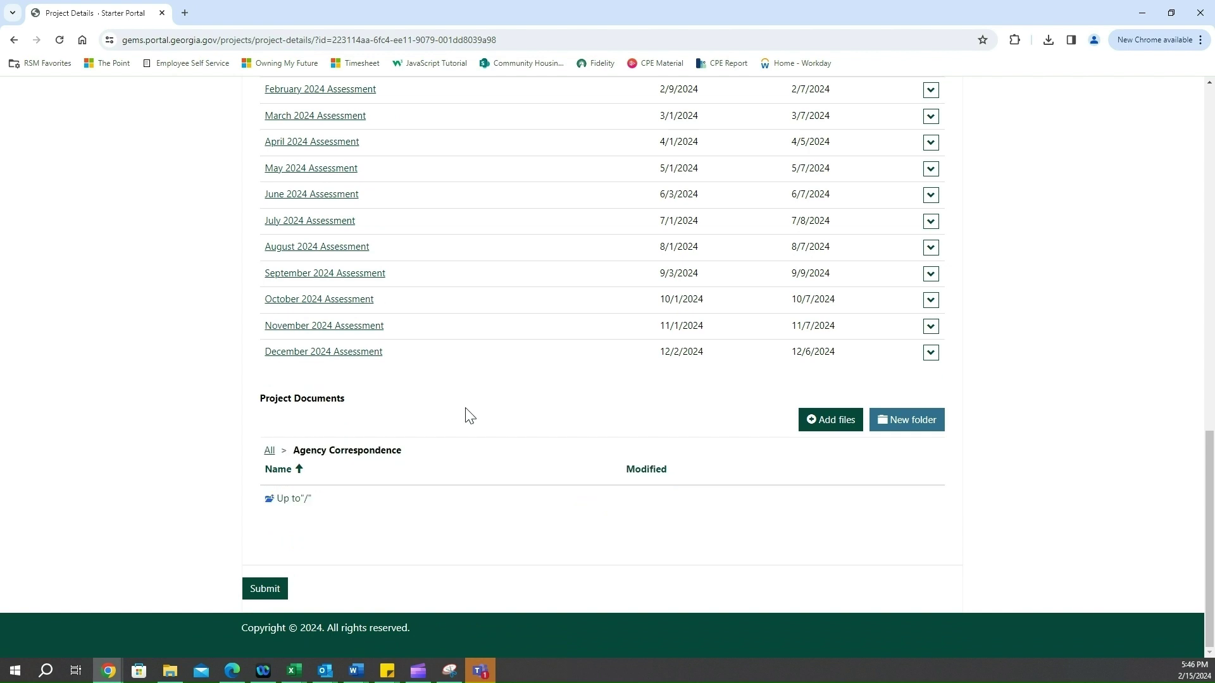
pyautogui.click(828, 423)
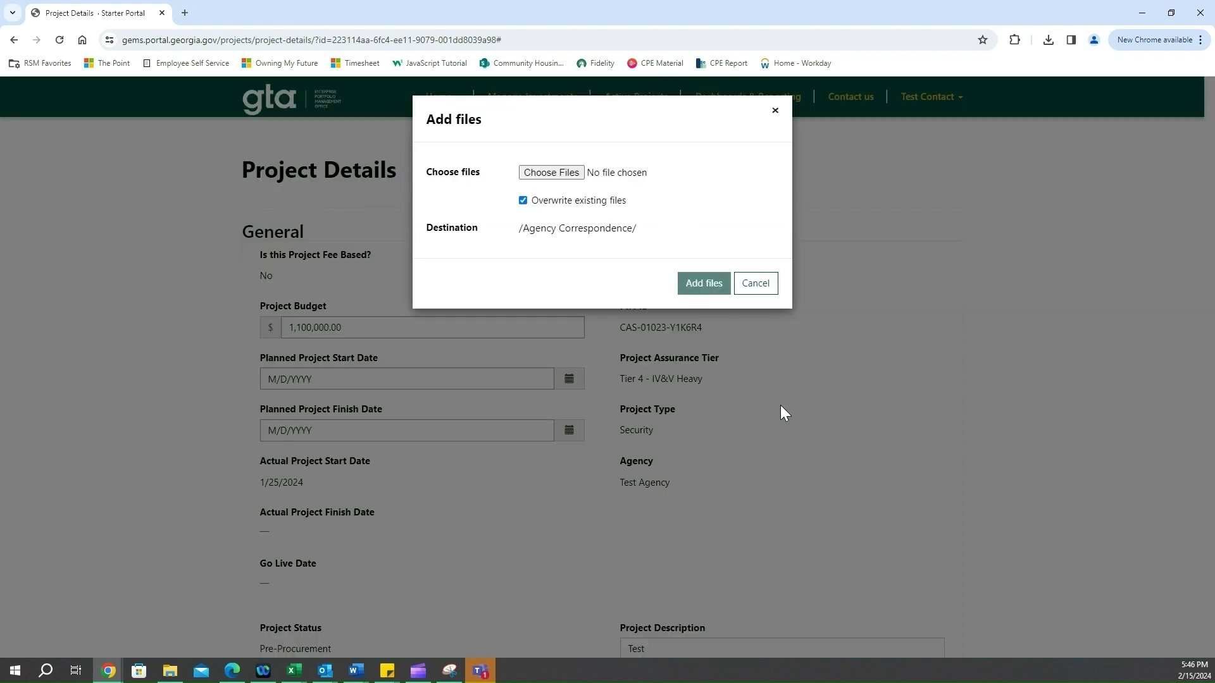
pyautogui.click(565, 173)
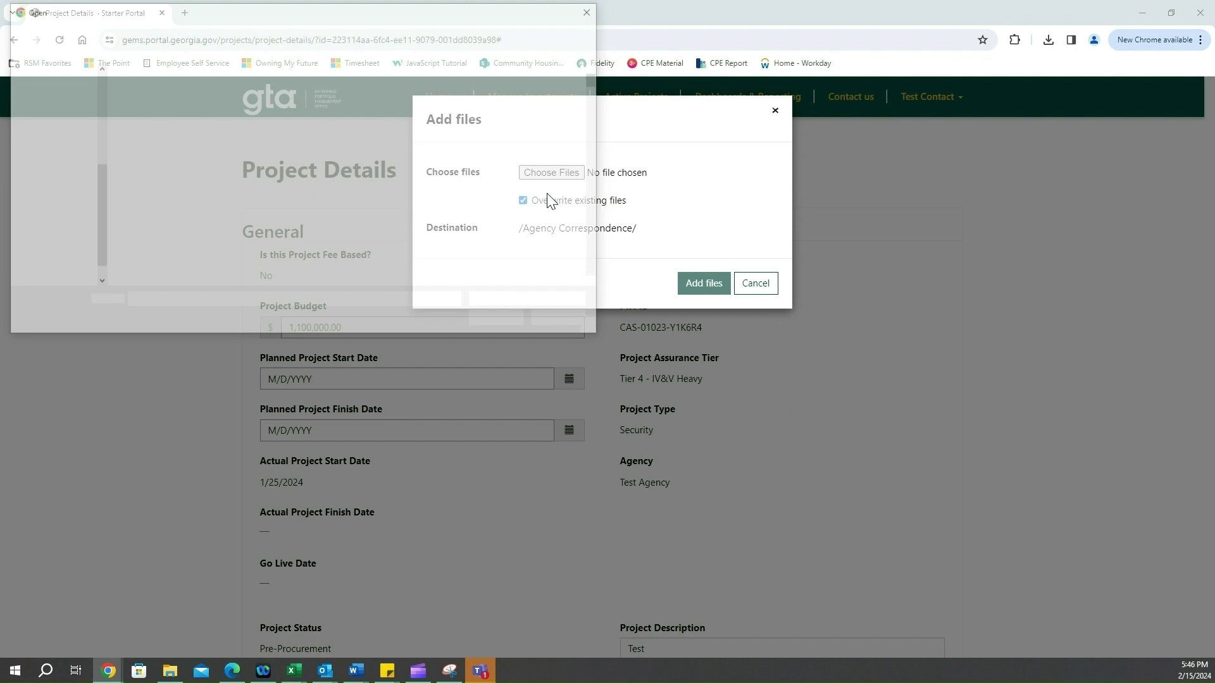
pyautogui.scroll(-10, 314, 199)
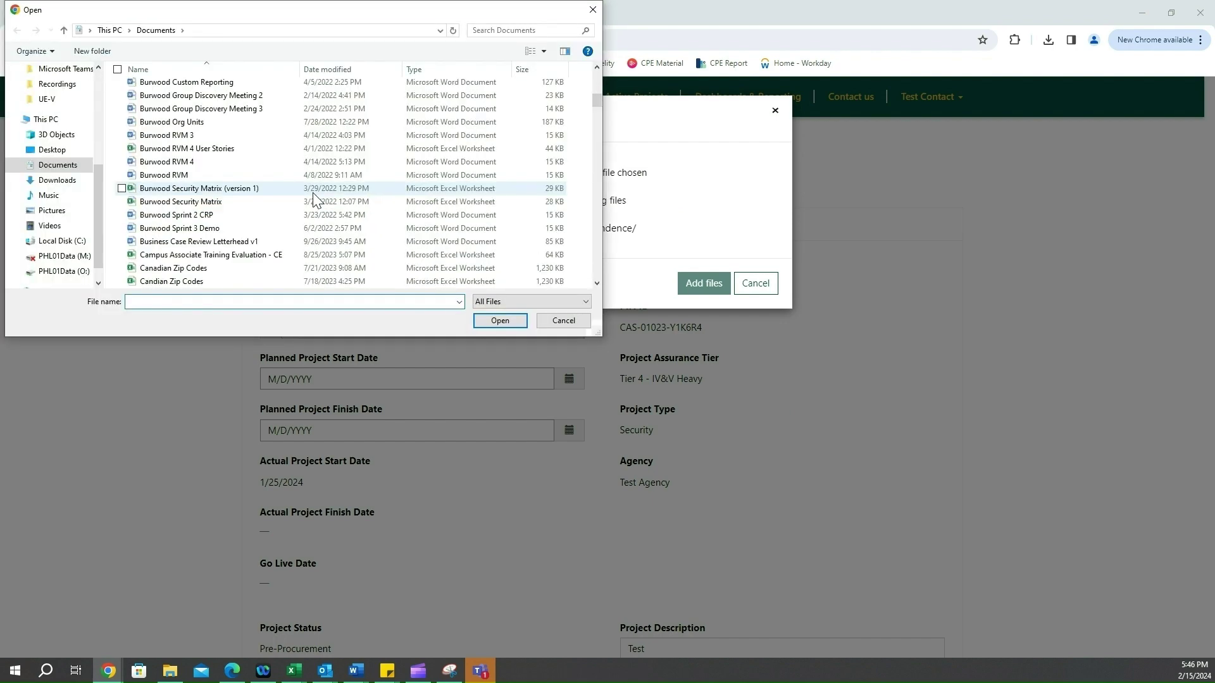
pyautogui.scroll(-6, 253, 200)
pyautogui.scroll(-6, 250, 199)
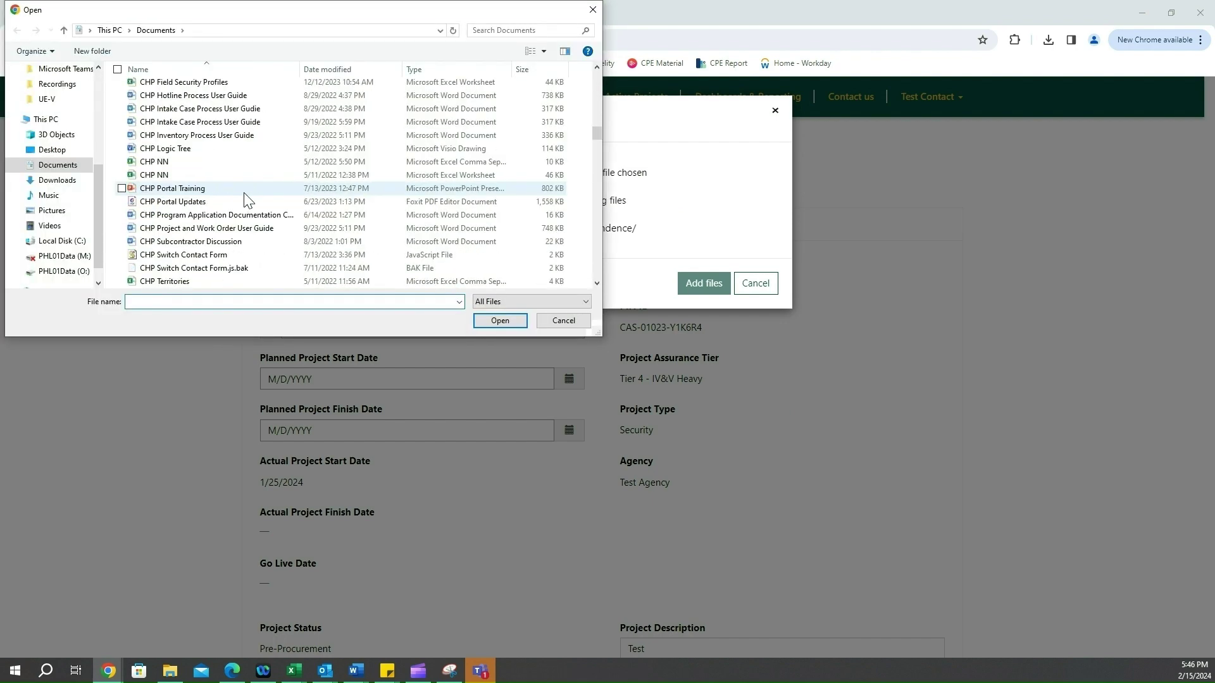
pyautogui.scroll(-6, 247, 200)
pyautogui.scroll(-5, 247, 200)
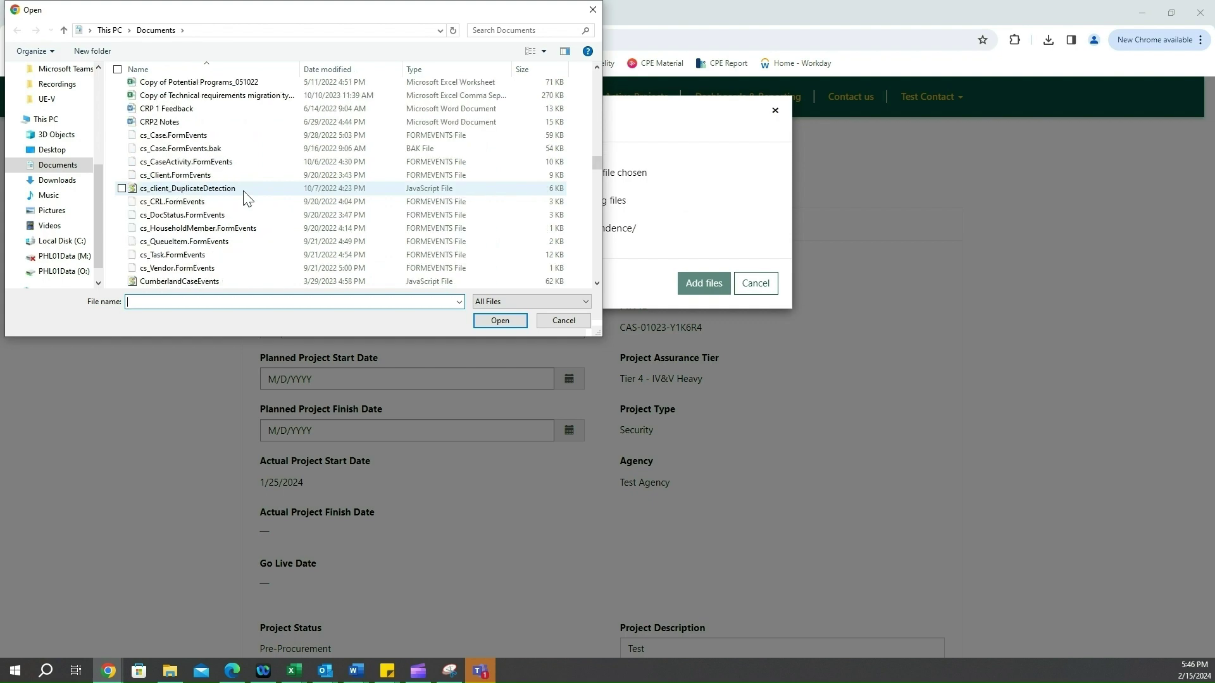
pyautogui.scroll(-4, 247, 200)
pyautogui.scroll(-3, 245, 199)
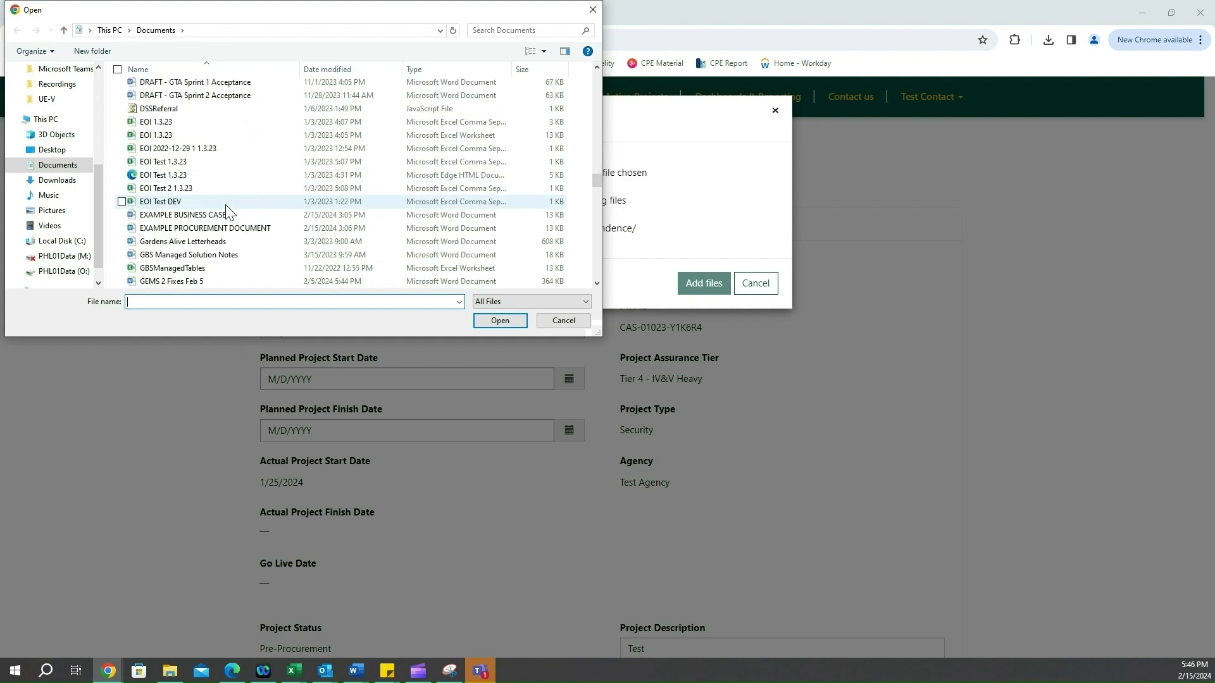
pyautogui.doubleClick(227, 214)
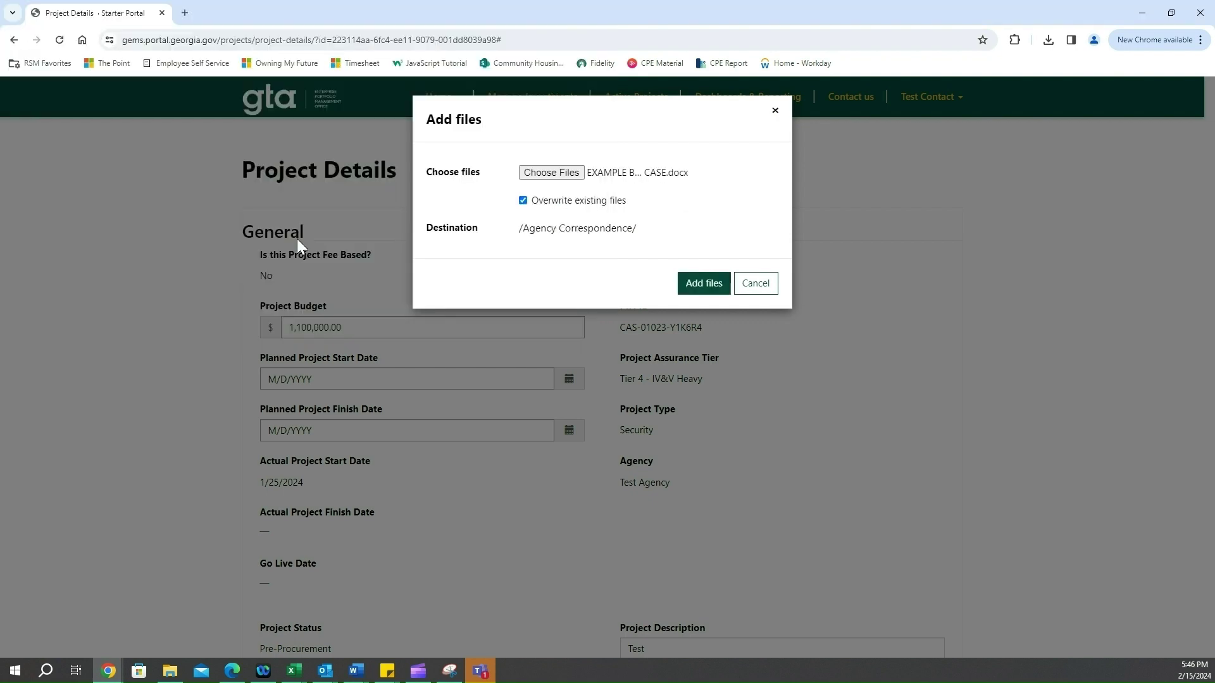
pyautogui.click(704, 285)
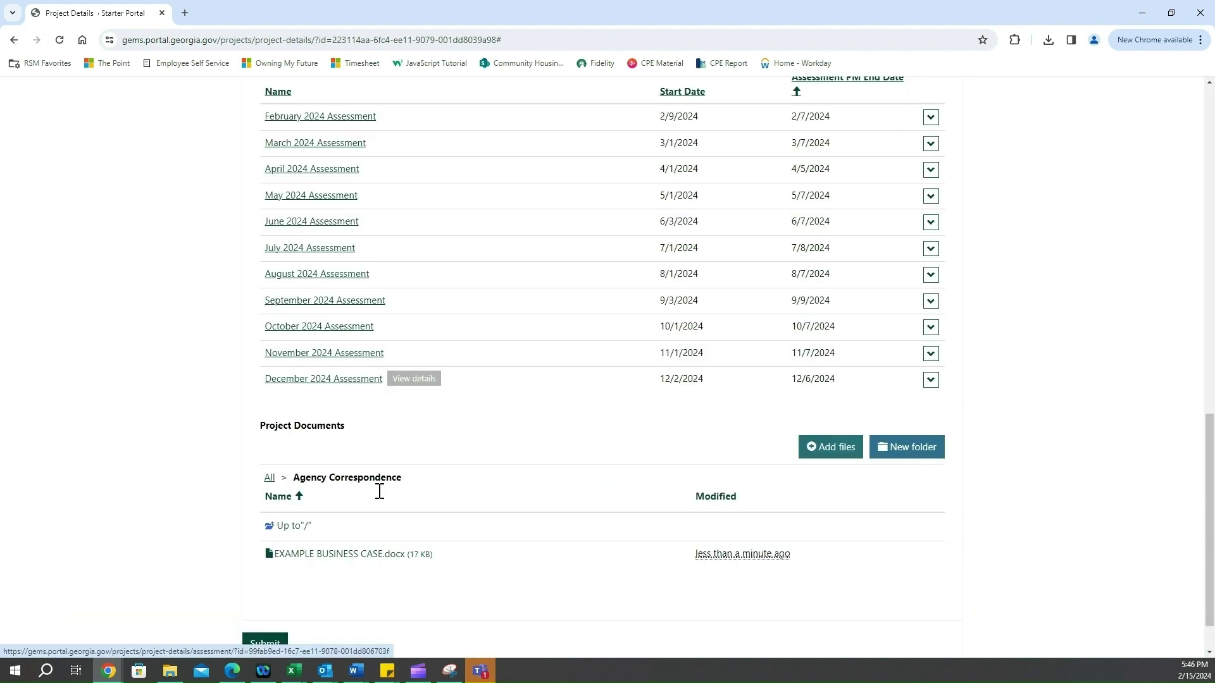
# - Return to the top level of Project Documents and reopen Agency Correspondence to check the uploaded file
pyautogui.click(279, 498)
pyautogui.scroll(-1, 485, 427)
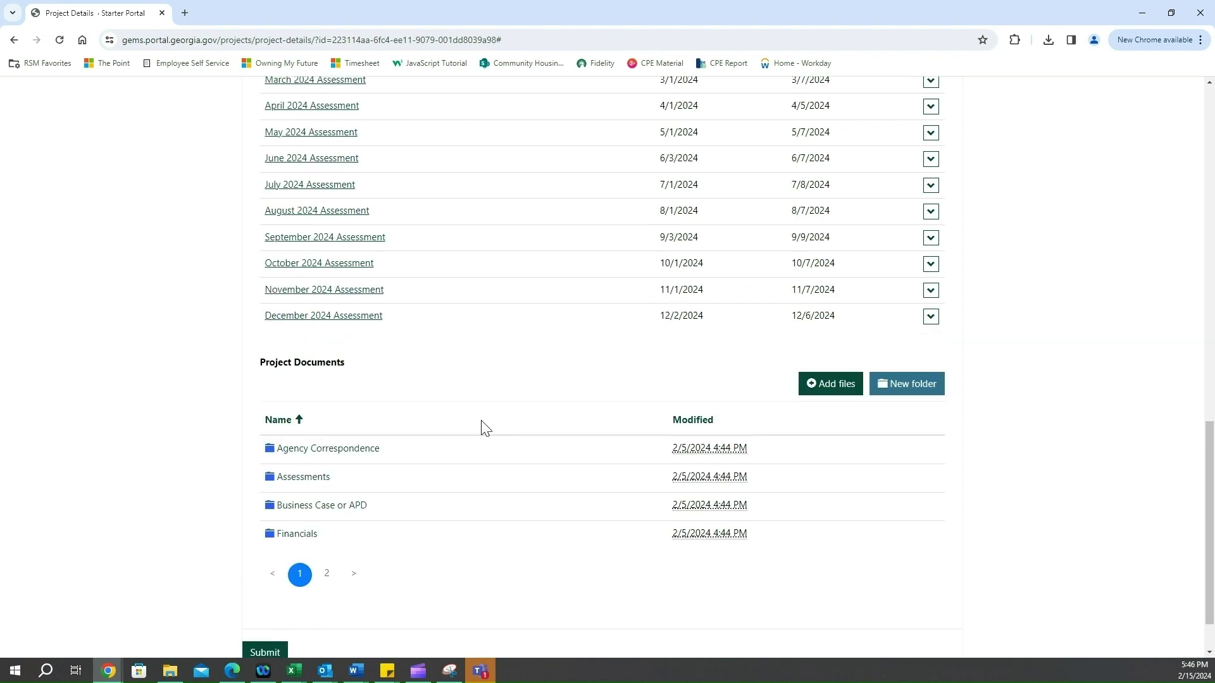
pyautogui.click(357, 453)
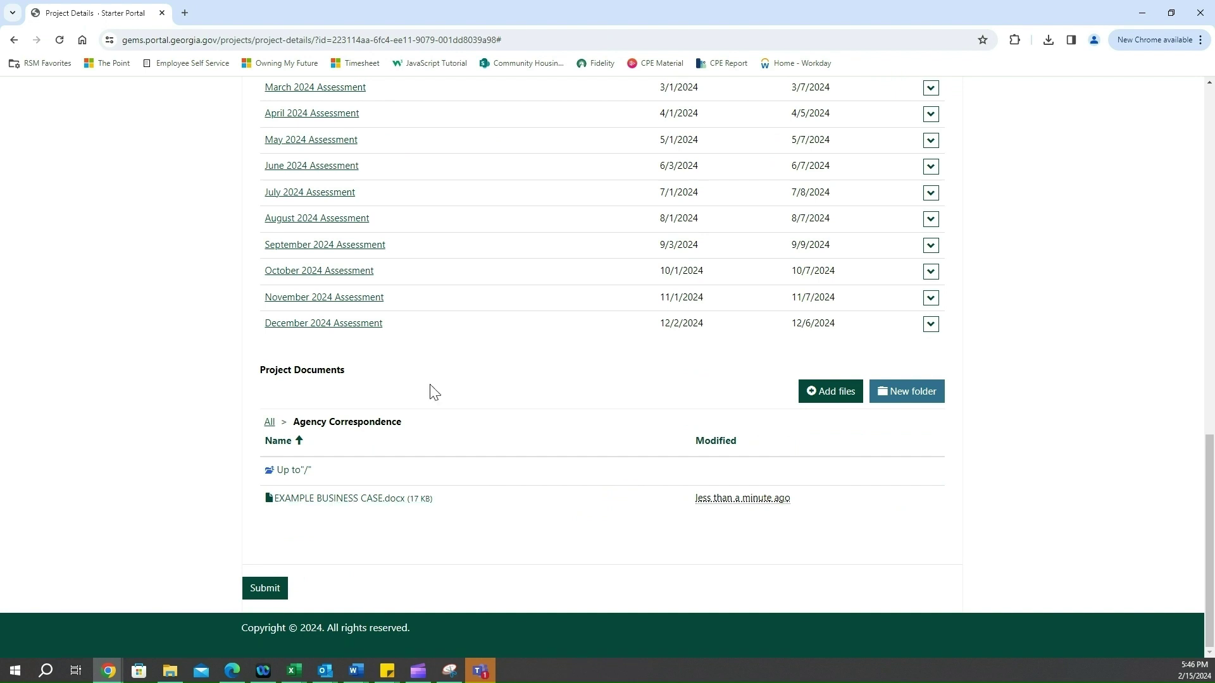
# - Review the Test Case - PR project details page and submit it
pyautogui.scroll(1, 443, 382)
pyautogui.scroll(10, 453, 373)
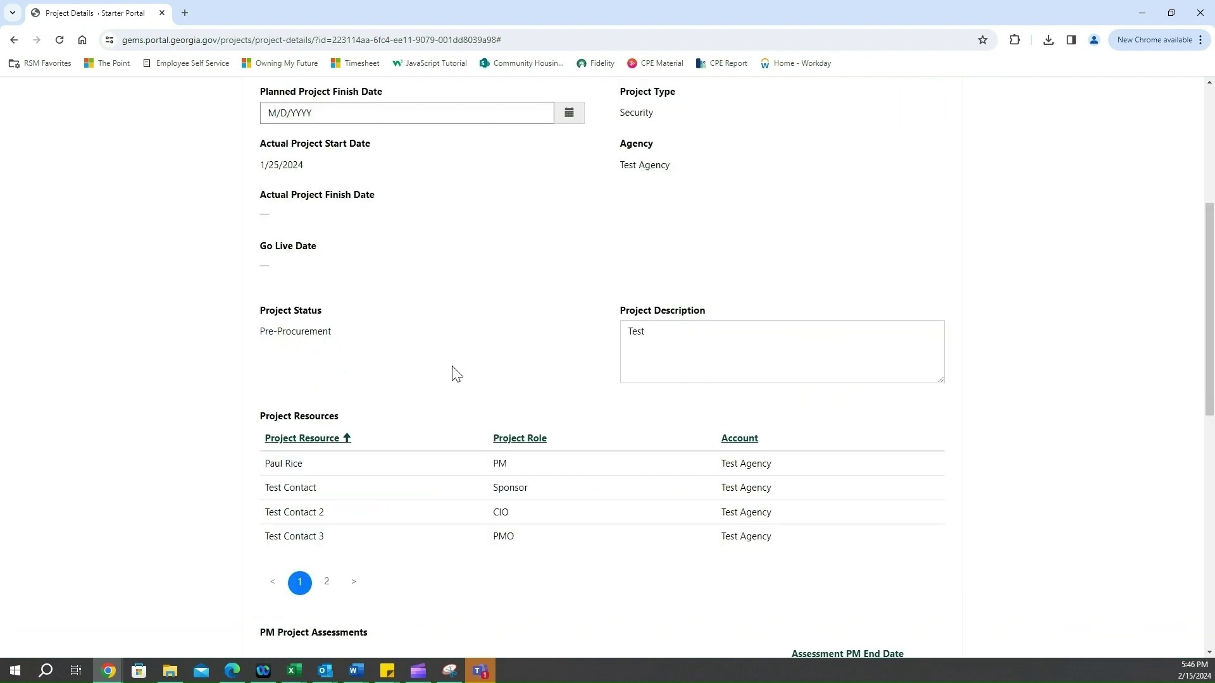
pyautogui.scroll(1, 453, 373)
pyautogui.scroll(-15, 453, 373)
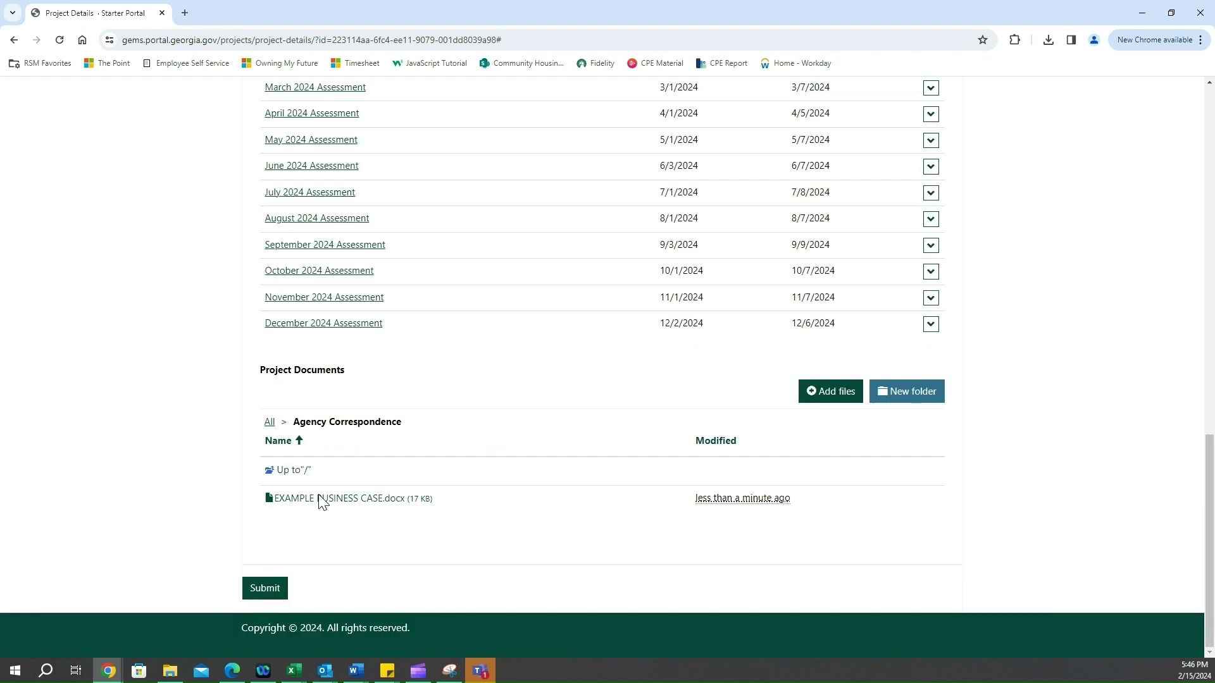
pyautogui.click(265, 588)
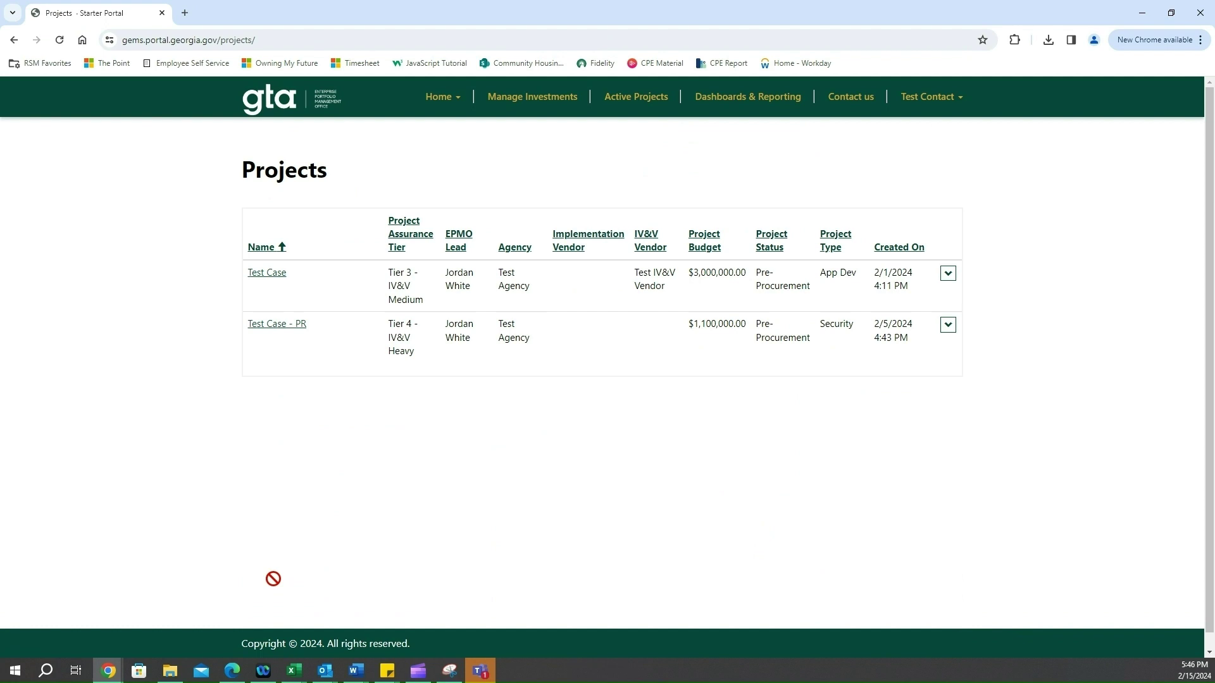
# - Reopen the Test Case - PR project and open its February 2024 Assessment
pyautogui.click(277, 324)
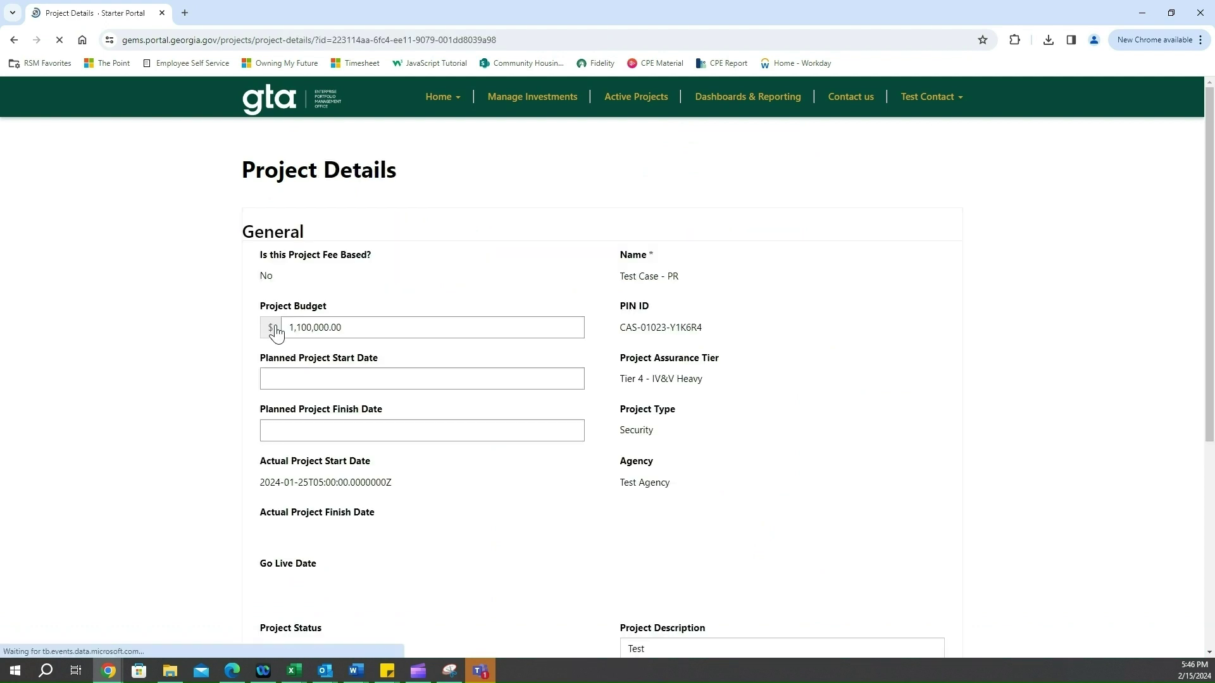
pyautogui.scroll(-4, 229, 389)
pyautogui.scroll(-5, 231, 388)
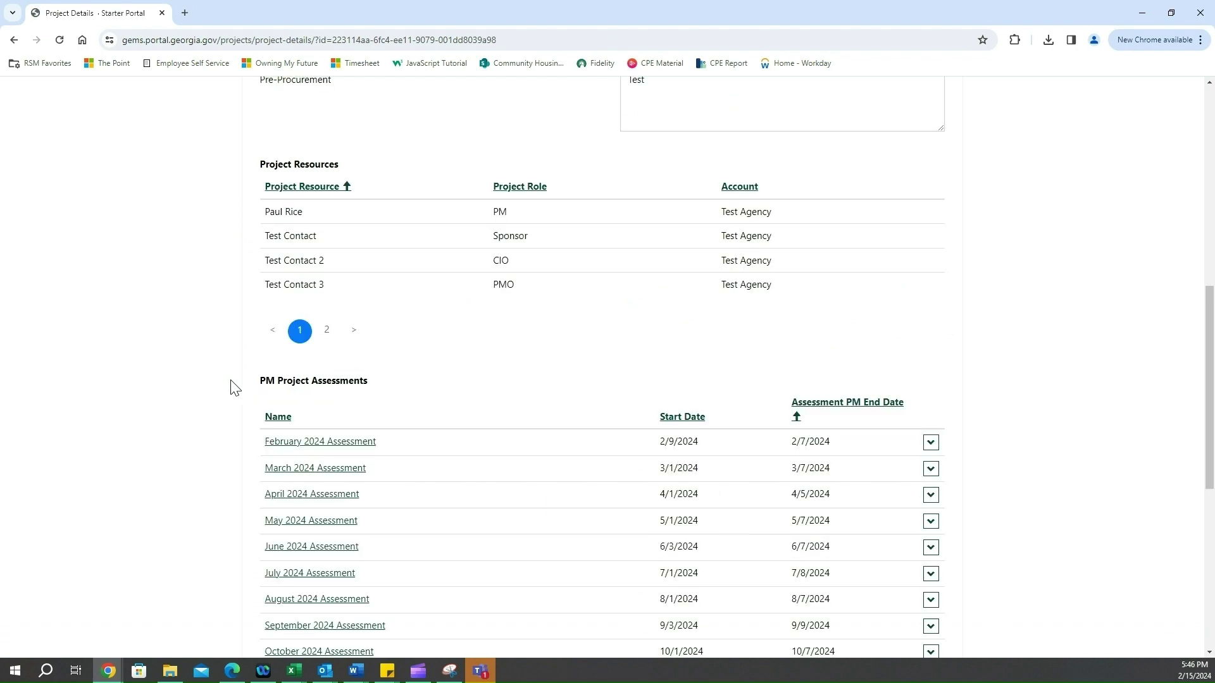
pyautogui.click(286, 444)
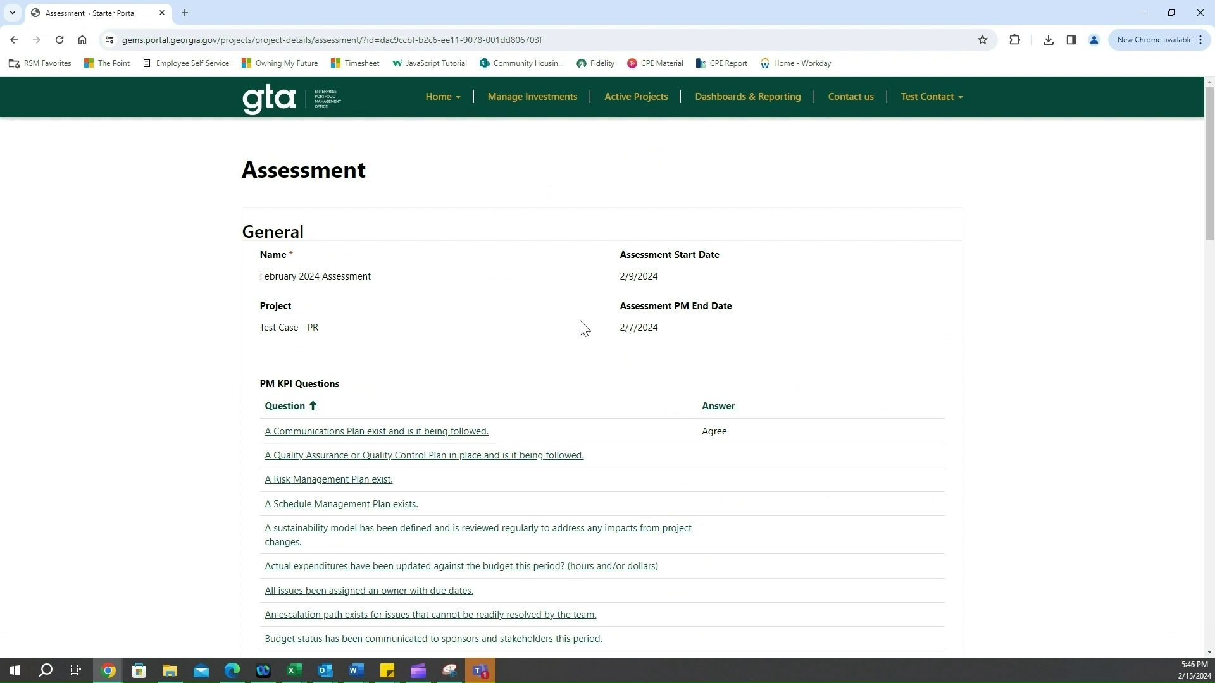
# - View the details of the Quality Assurance or Quality Control Plan question under PM KPI Questions, and close them
pyautogui.scroll(-2, 544, 342)
pyautogui.click(500, 353)
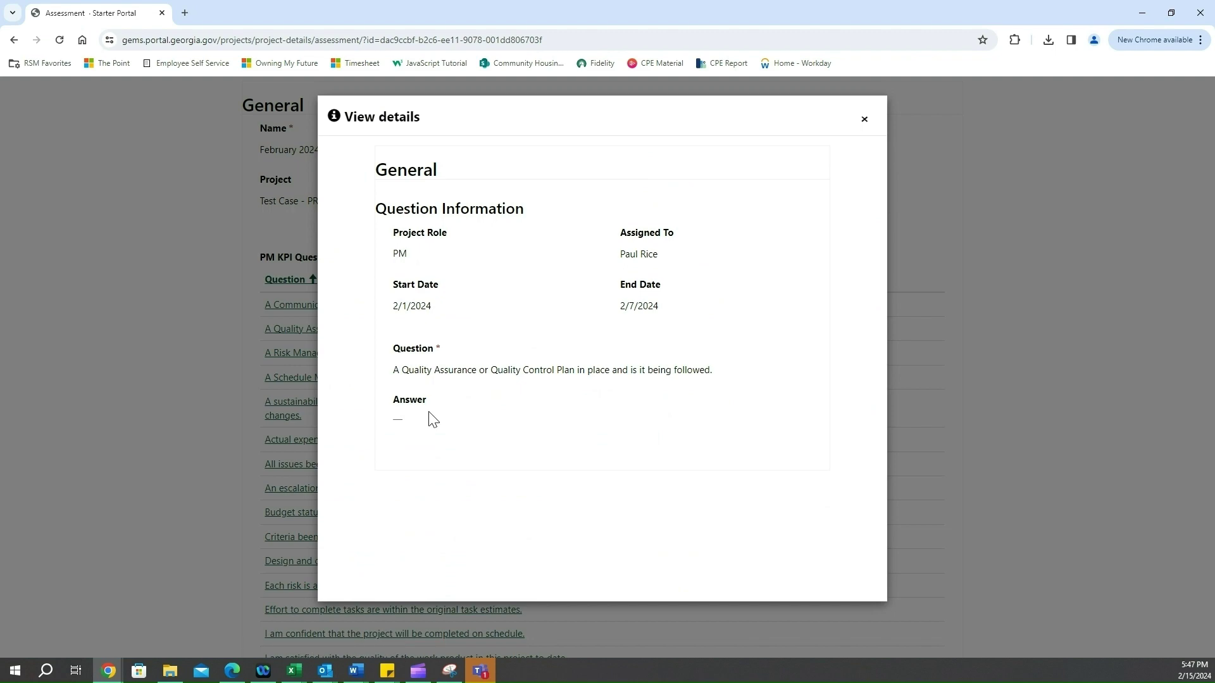
pyautogui.click(865, 121)
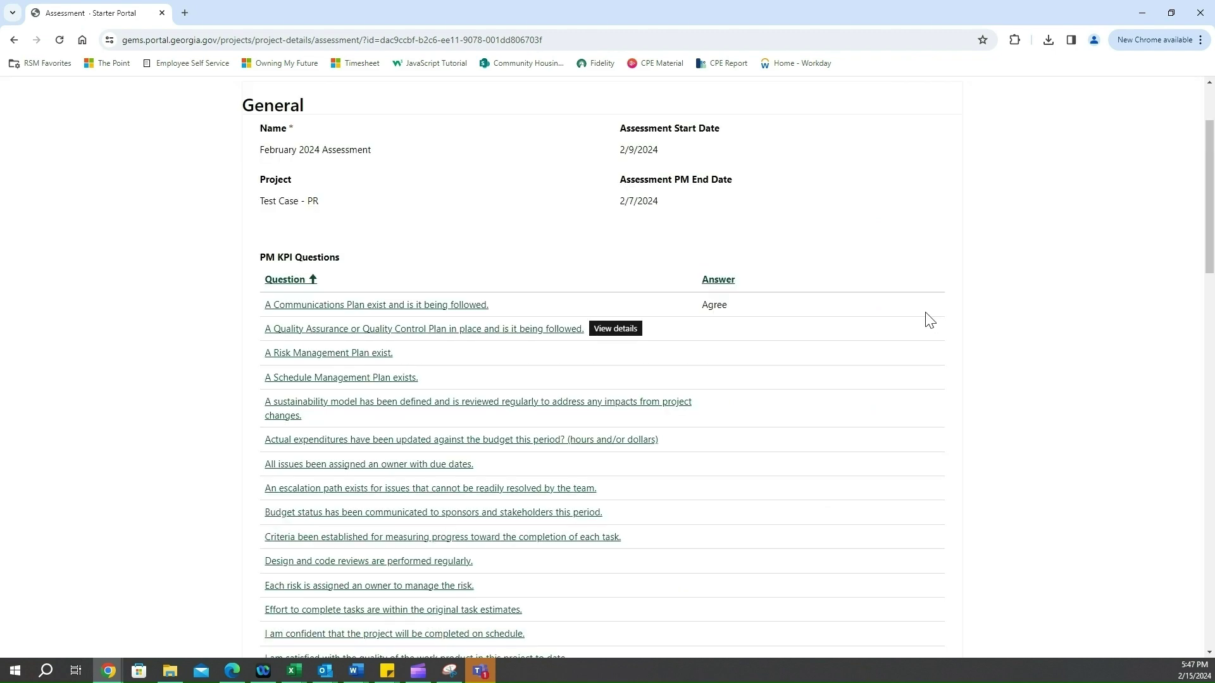
# - Examine the February 2024 Assessment's comment and budget fields and the question table showing answers by project role and assignee
pyautogui.scroll(-1, 962, 307)
pyautogui.scroll(-5, 999, 298)
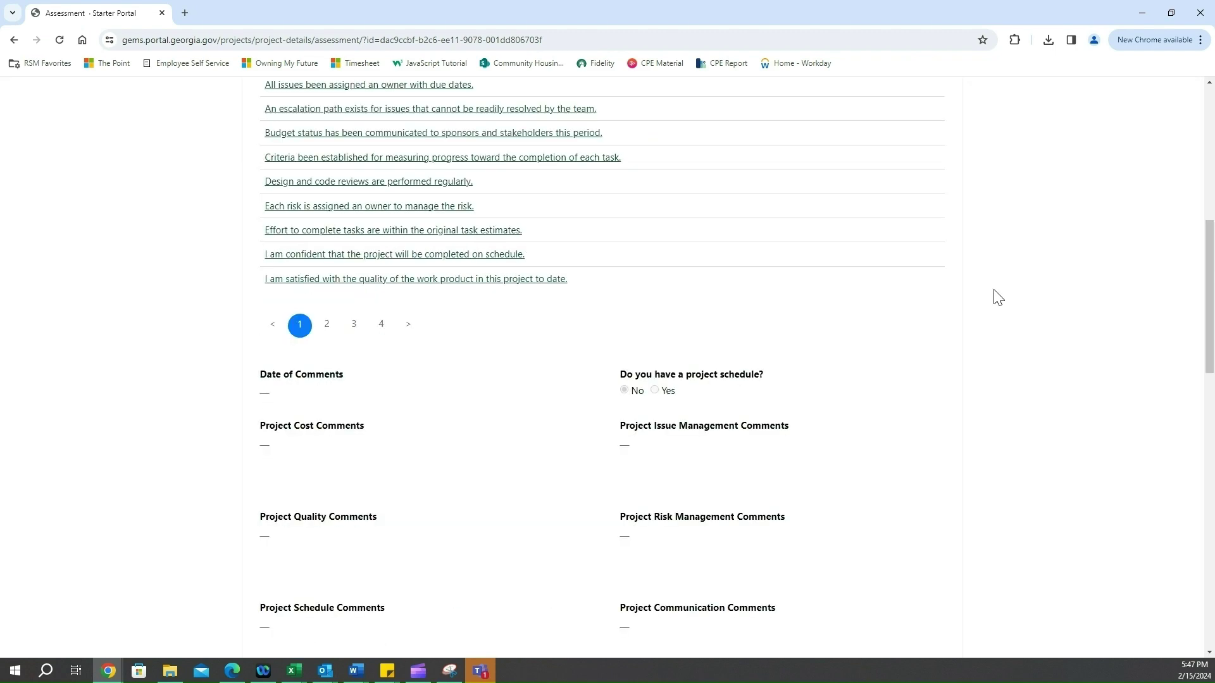
pyautogui.scroll(-8, 998, 297)
pyautogui.scroll(-3, 999, 297)
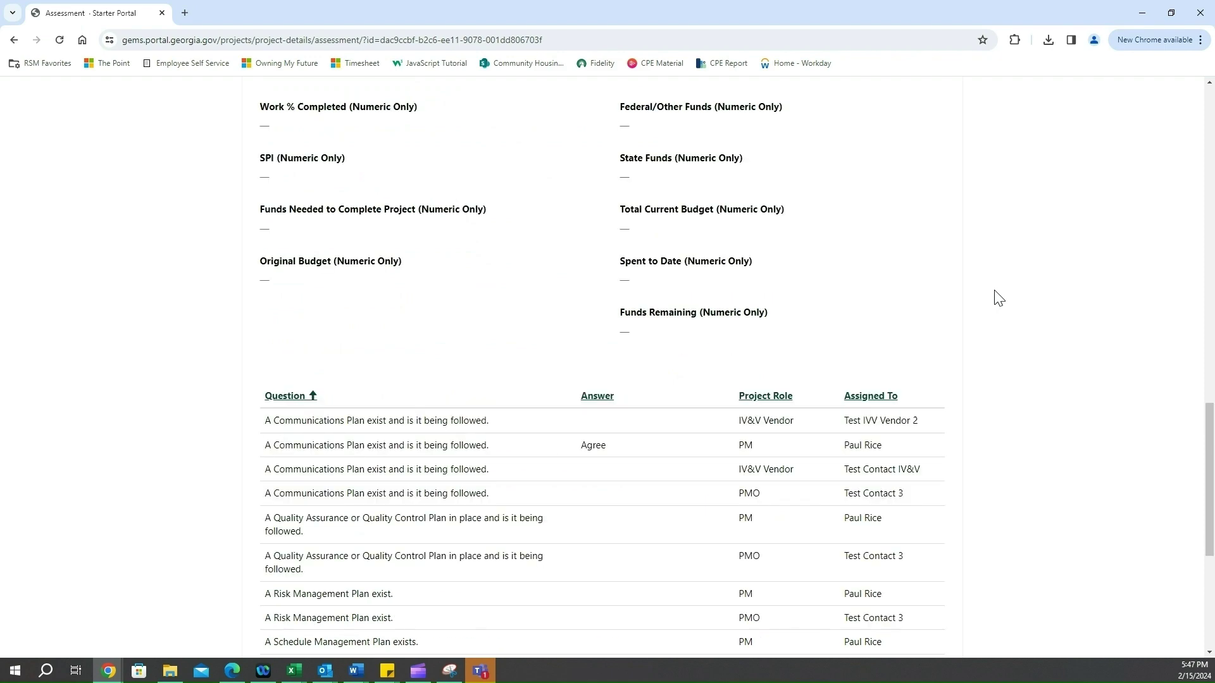
pyautogui.scroll(-3, 998, 298)
pyautogui.scroll(-1, 736, 268)
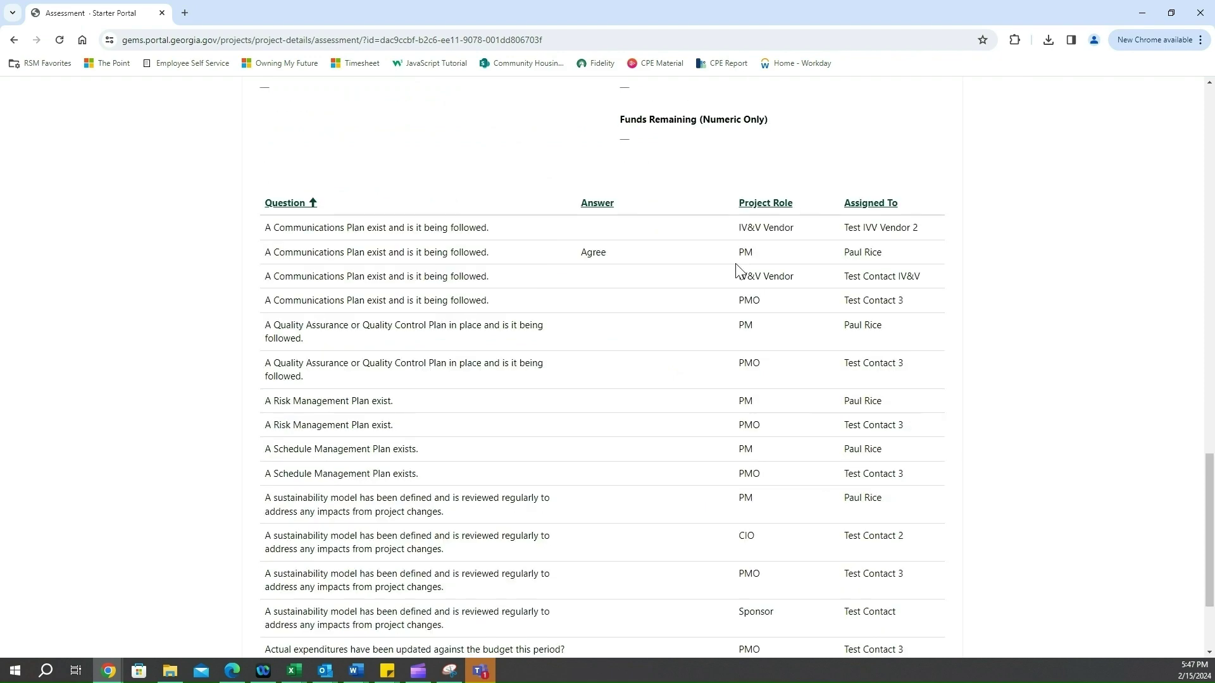
pyautogui.scroll(3, 736, 268)
pyautogui.scroll(-10, 740, 280)
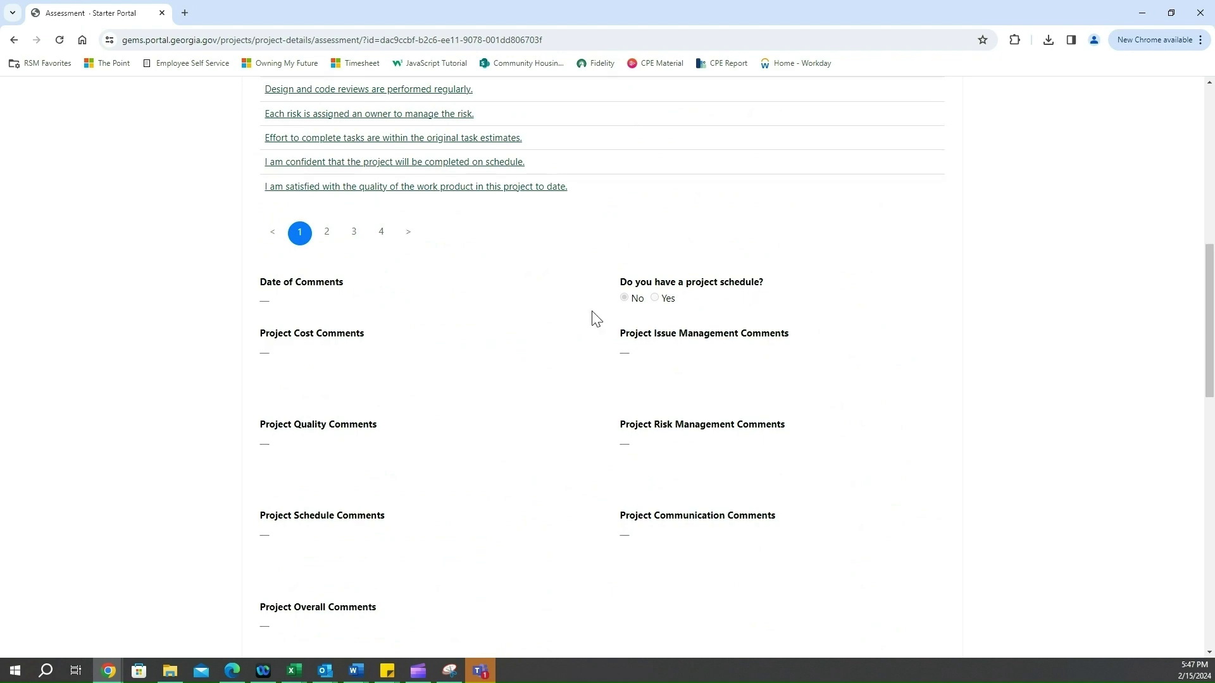
pyautogui.scroll(6, 1033, 379)
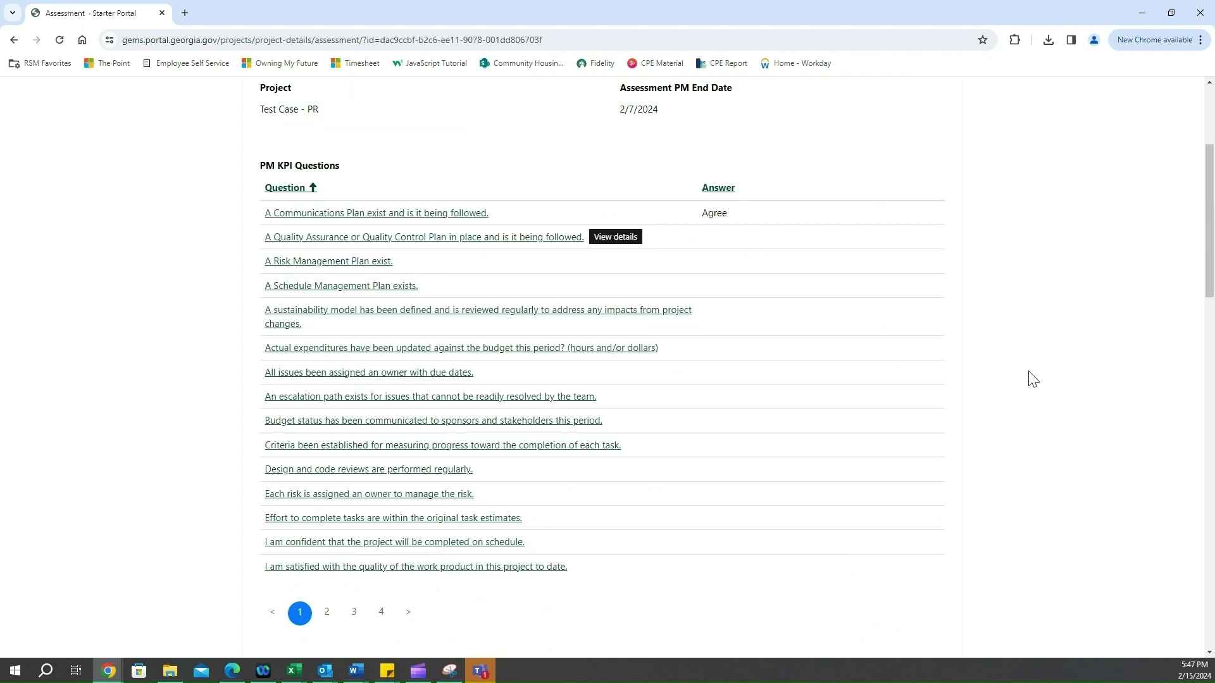
pyautogui.scroll(4, 1033, 378)
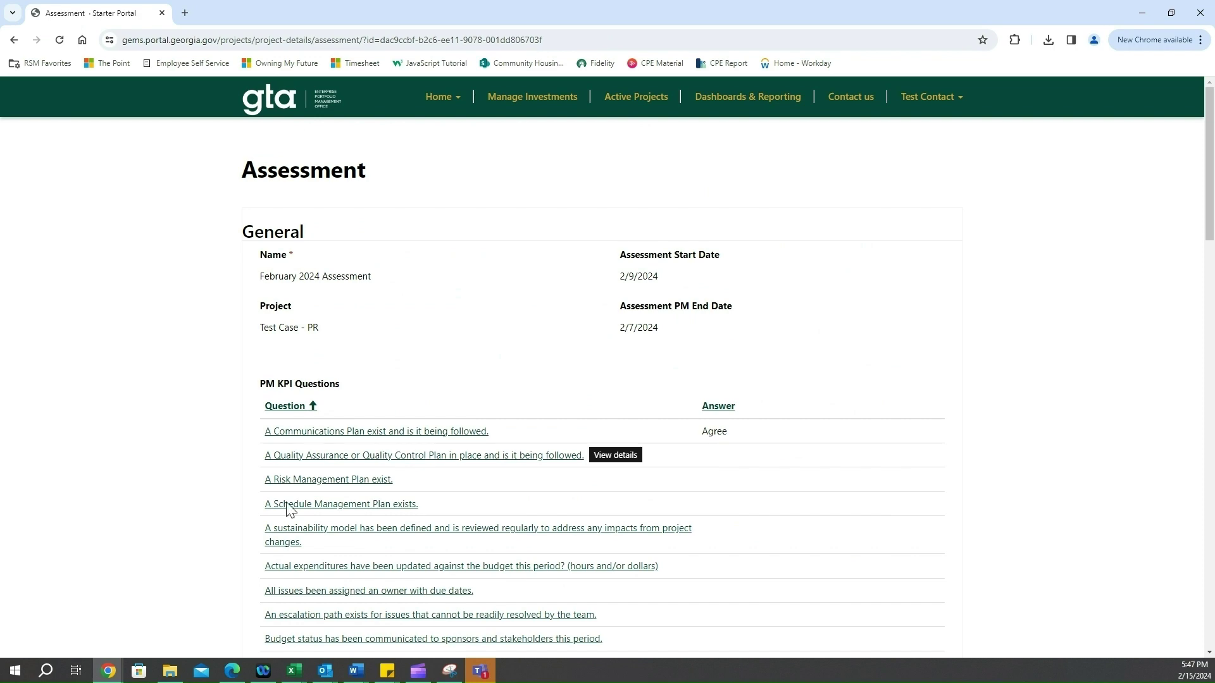
# - Recheck the assessment's project comments and funding fields, and return to the PM KPI Questions
pyautogui.scroll(-7, 963, 318)
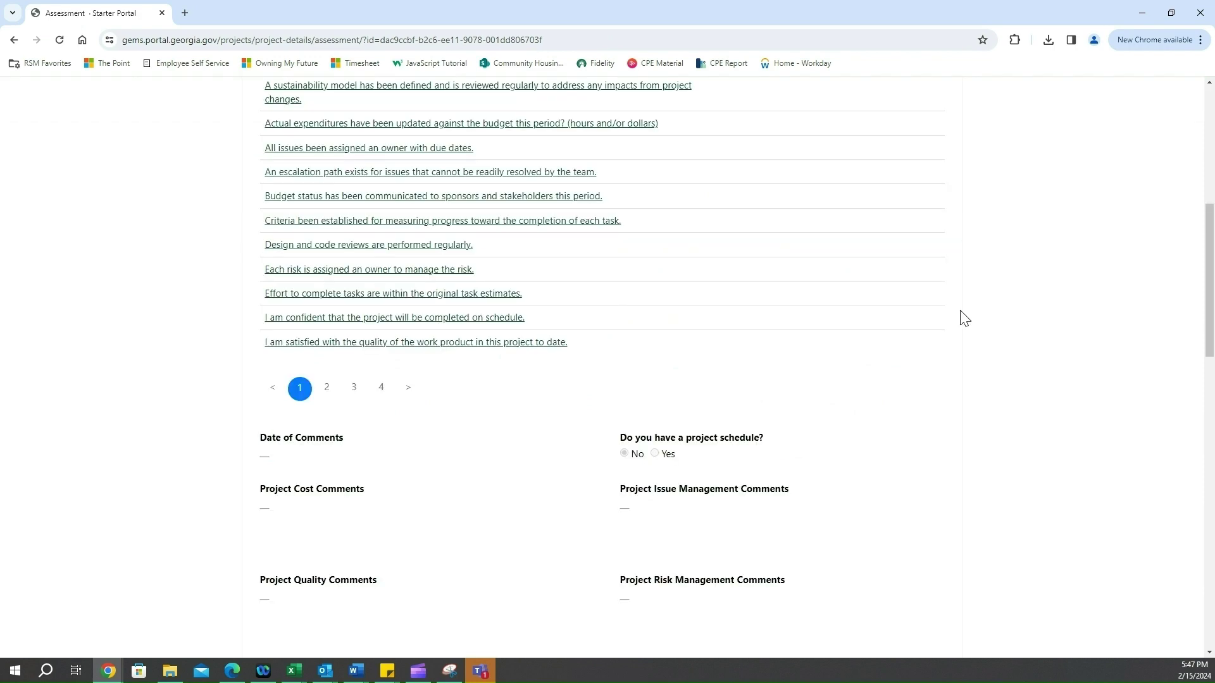
pyautogui.scroll(-10, 963, 317)
pyautogui.scroll(4, 963, 317)
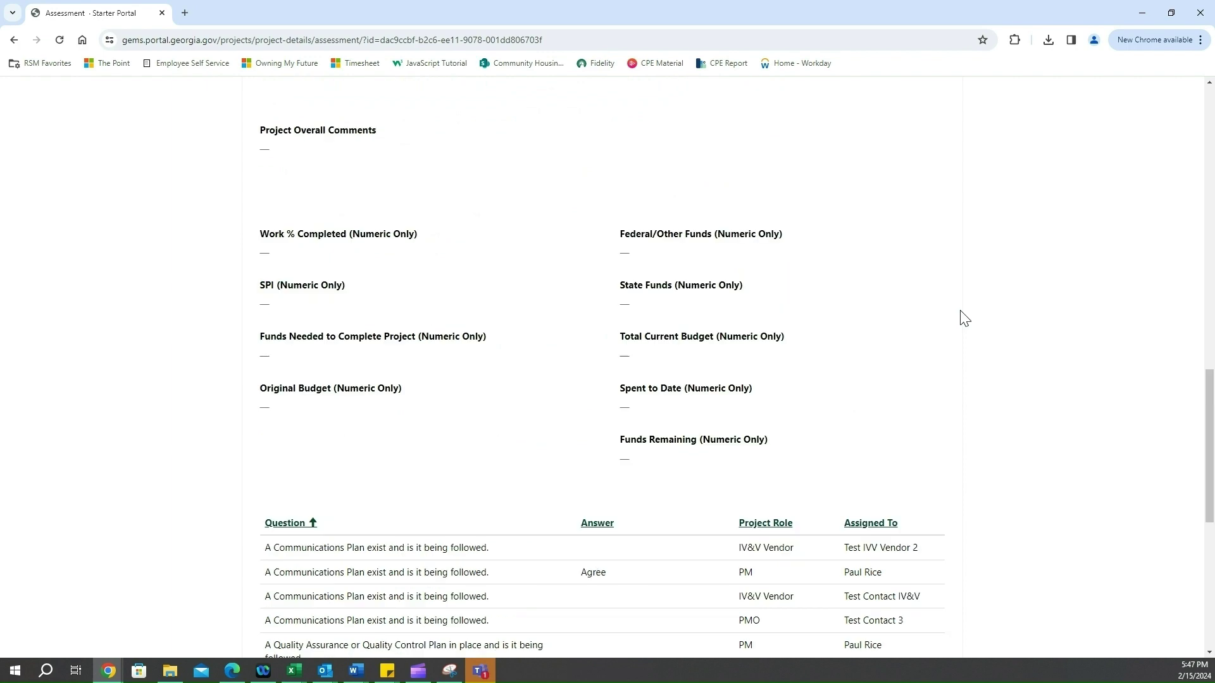
pyautogui.scroll(6, 964, 318)
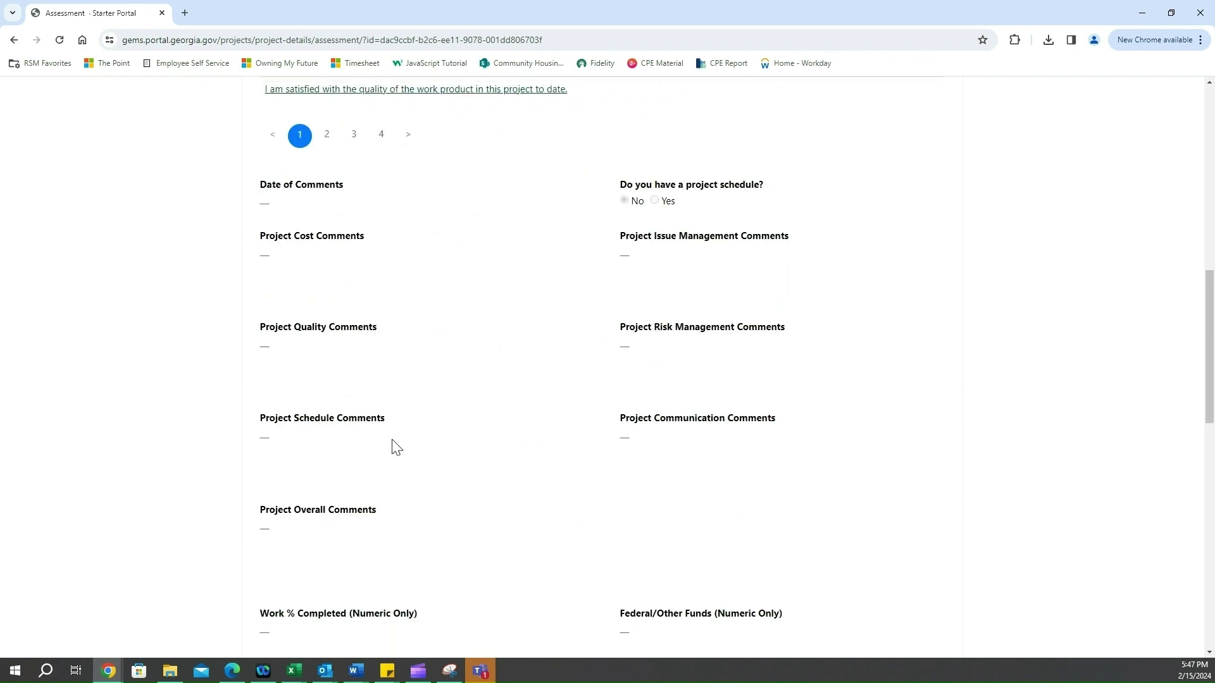
pyautogui.scroll(3, 446, 402)
pyautogui.scroll(6, 446, 402)
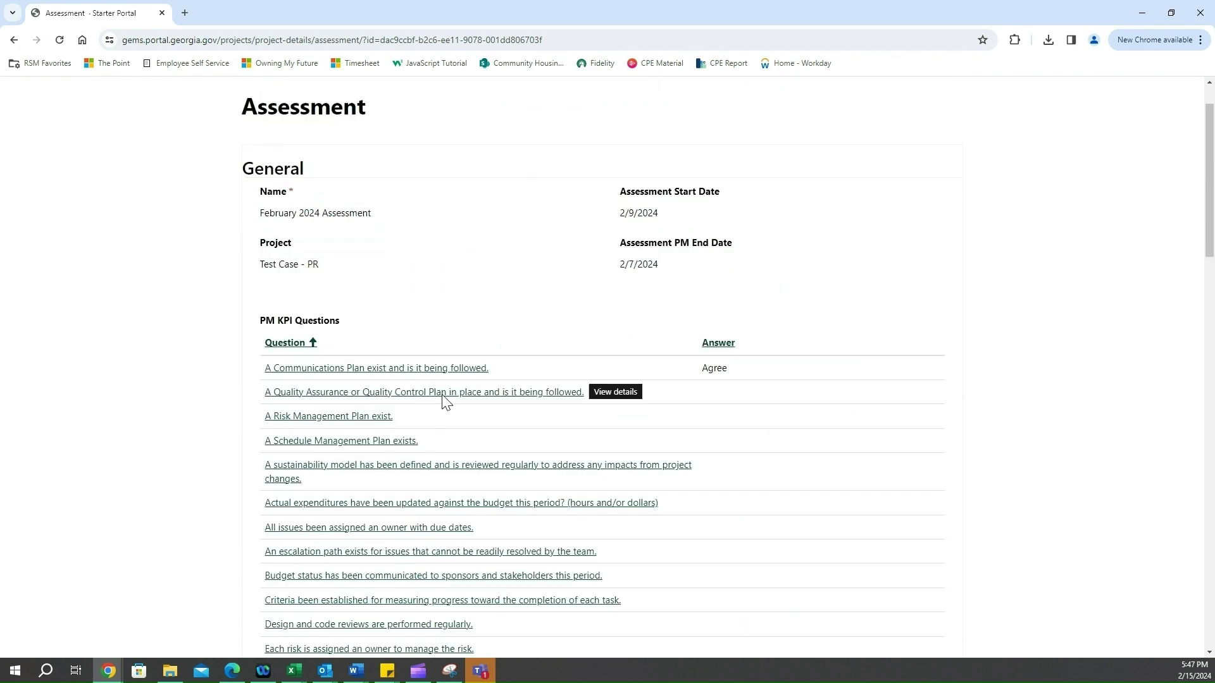
pyautogui.scroll(1, 444, 403)
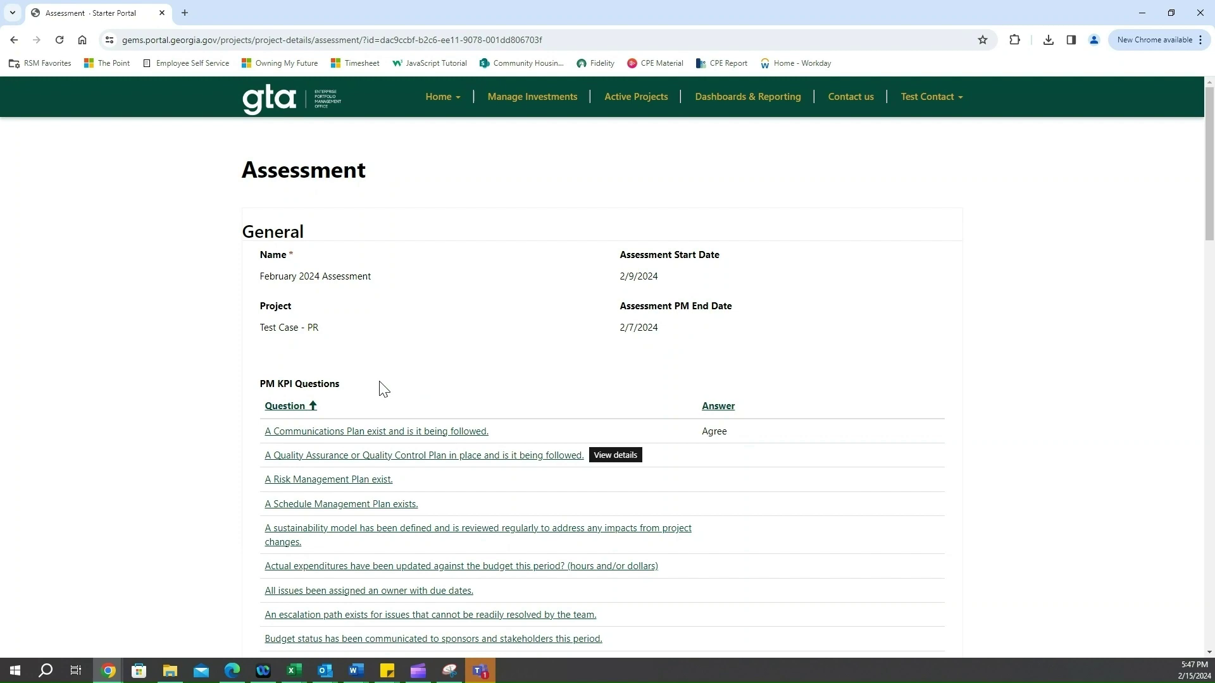
# - Read through the whole assessment from the PM KPI Questions to the end of the all-roles question table
pyautogui.scroll(-5, 929, 360)
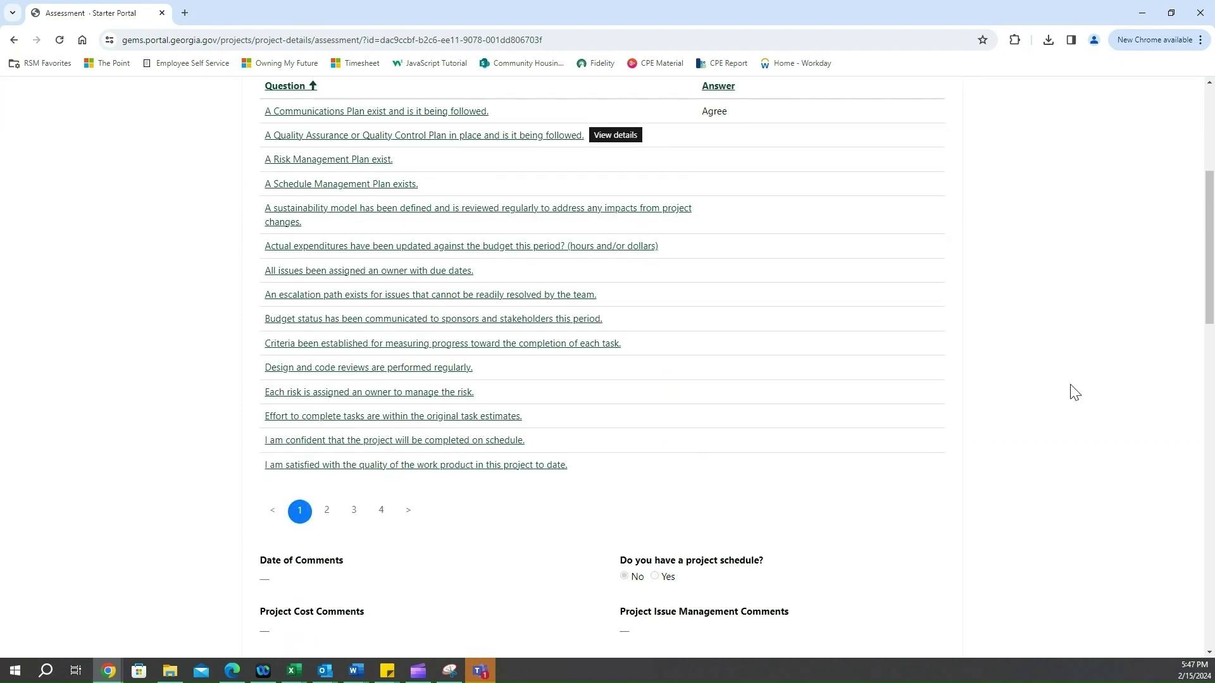
pyautogui.scroll(-7, 1075, 393)
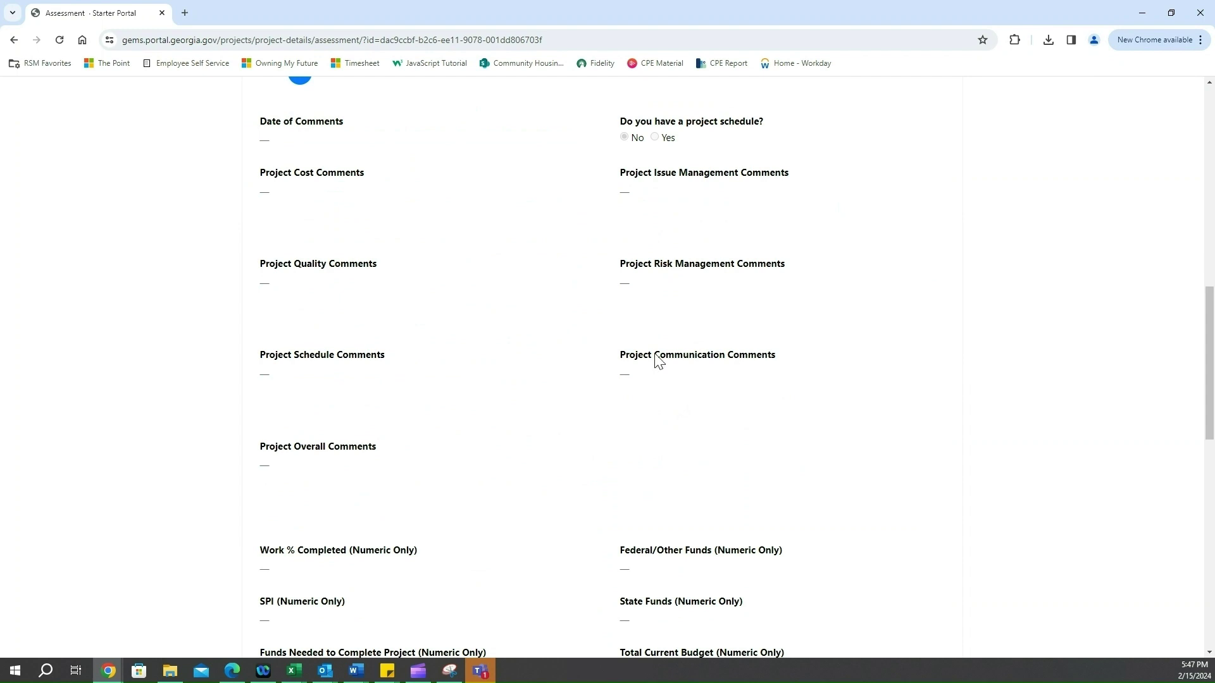
pyautogui.scroll(-4, 658, 361)
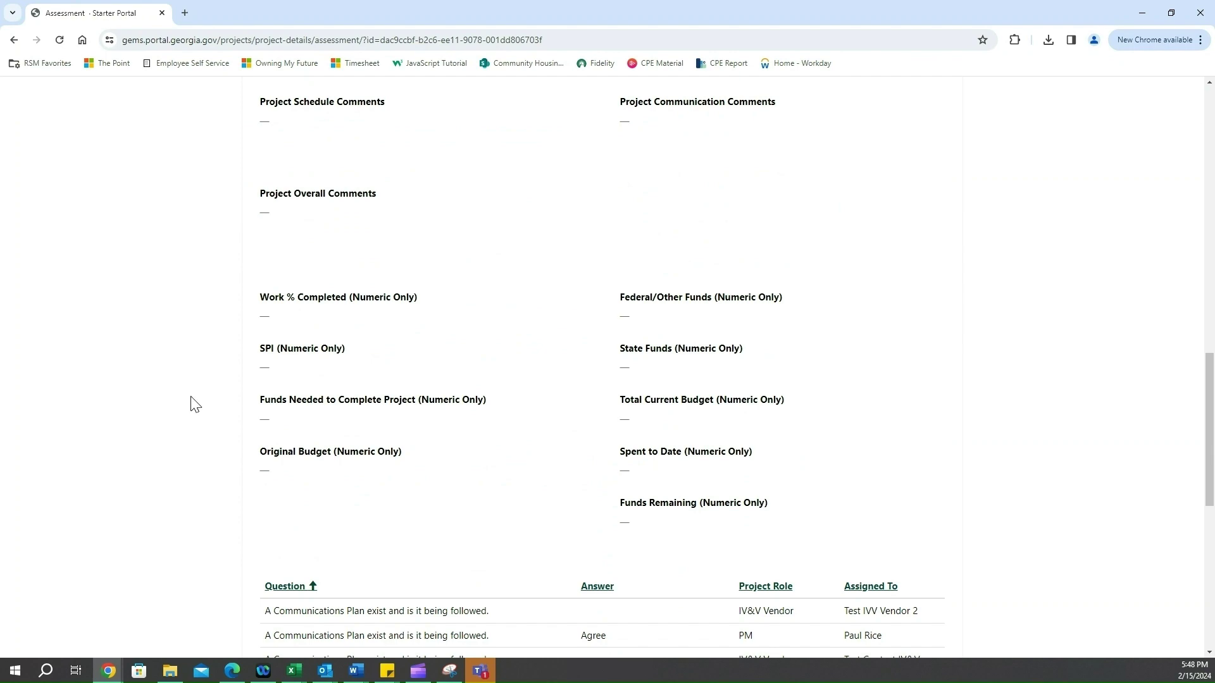
pyautogui.scroll(-6, 195, 405)
pyautogui.scroll(-2, 200, 435)
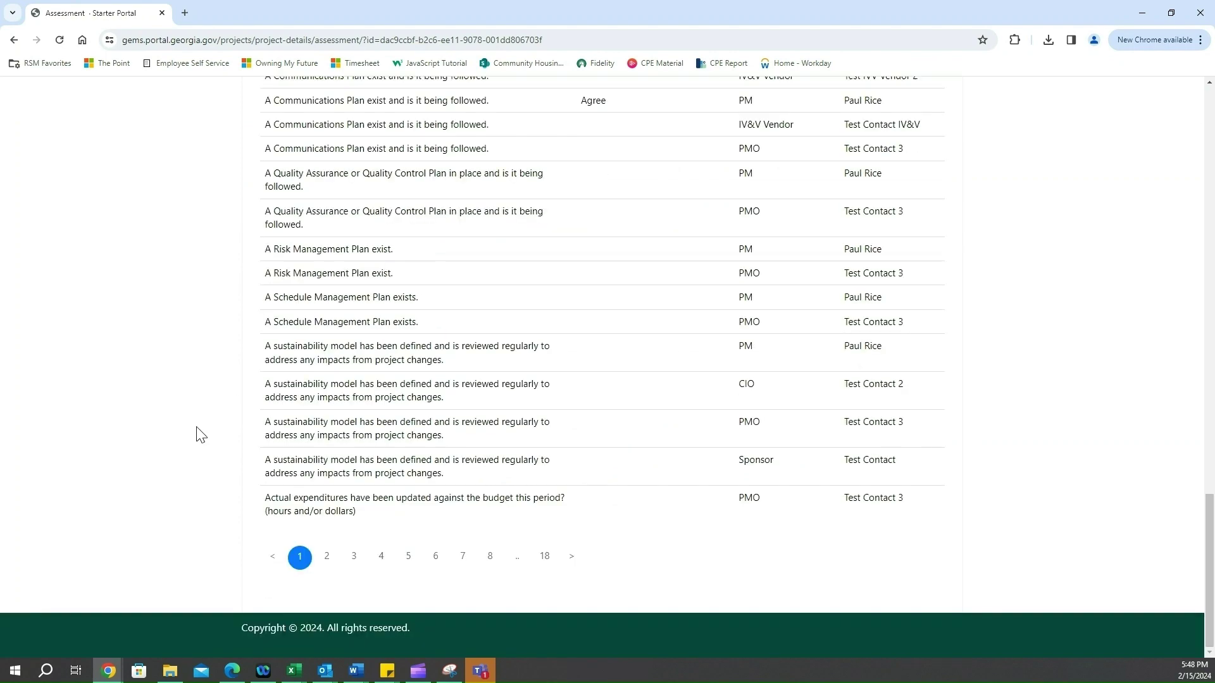
pyautogui.scroll(12, 202, 434)
pyautogui.scroll(7, 210, 434)
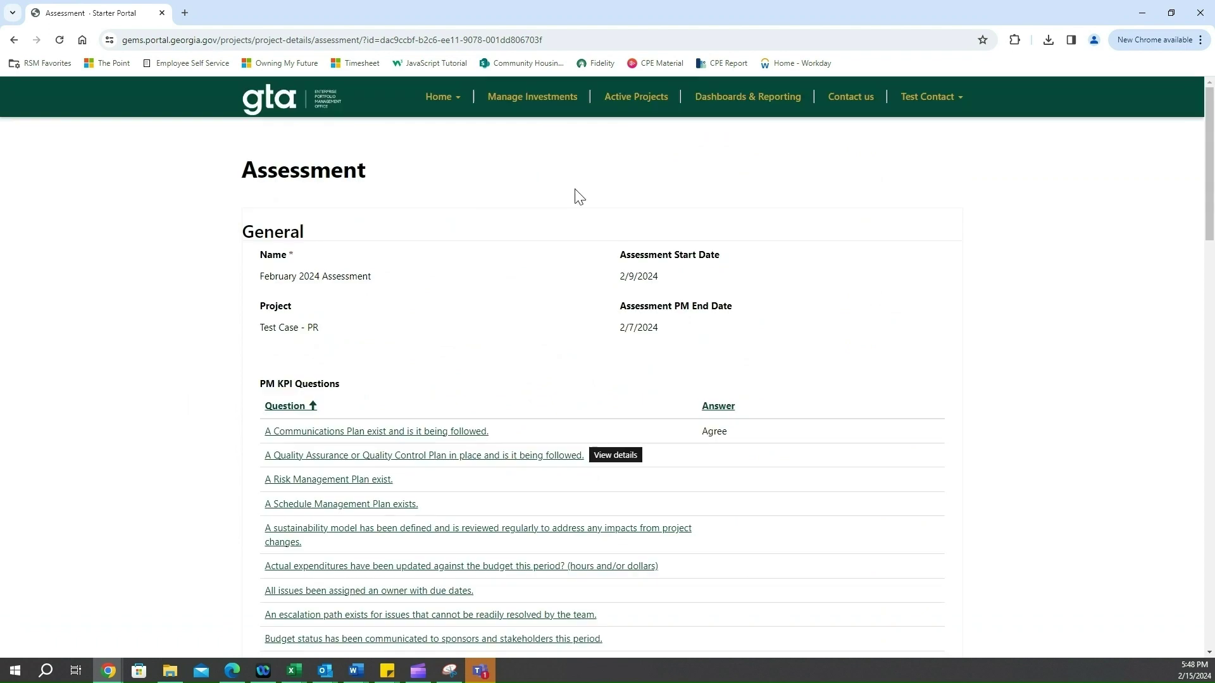
# - Go back to the Test Case - PR project details and view its General section
pyautogui.click(14, 40)
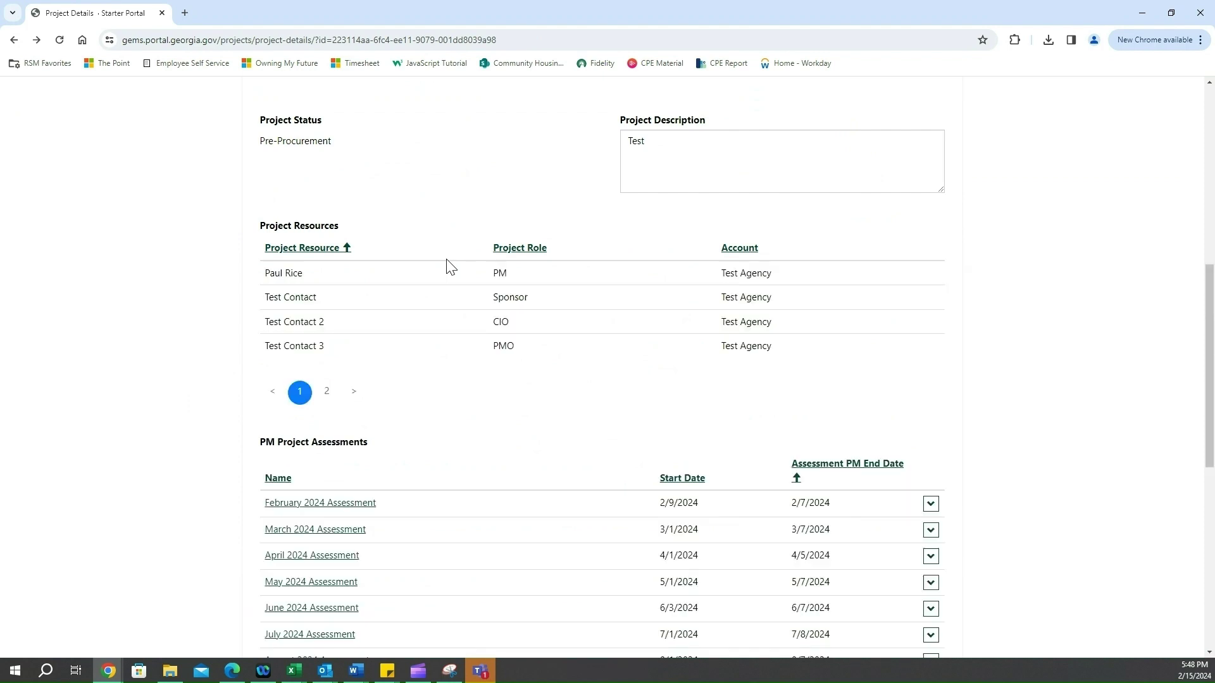
pyautogui.scroll(5, 530, 304)
pyautogui.scroll(3, 530, 304)
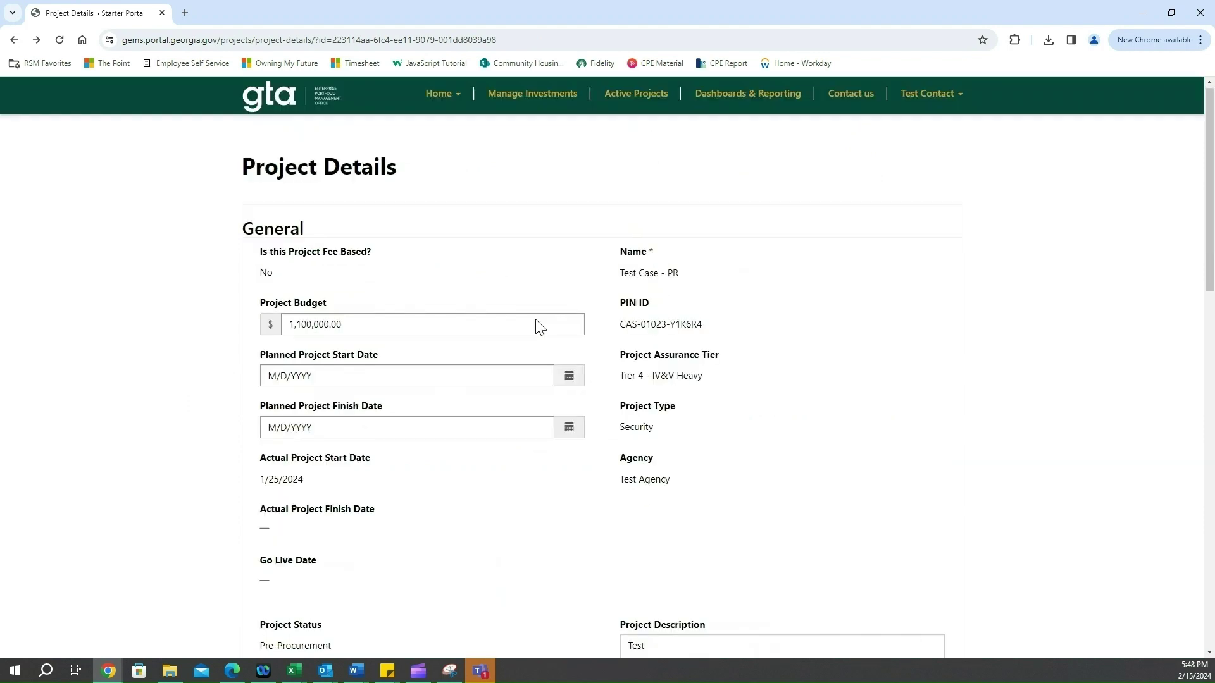